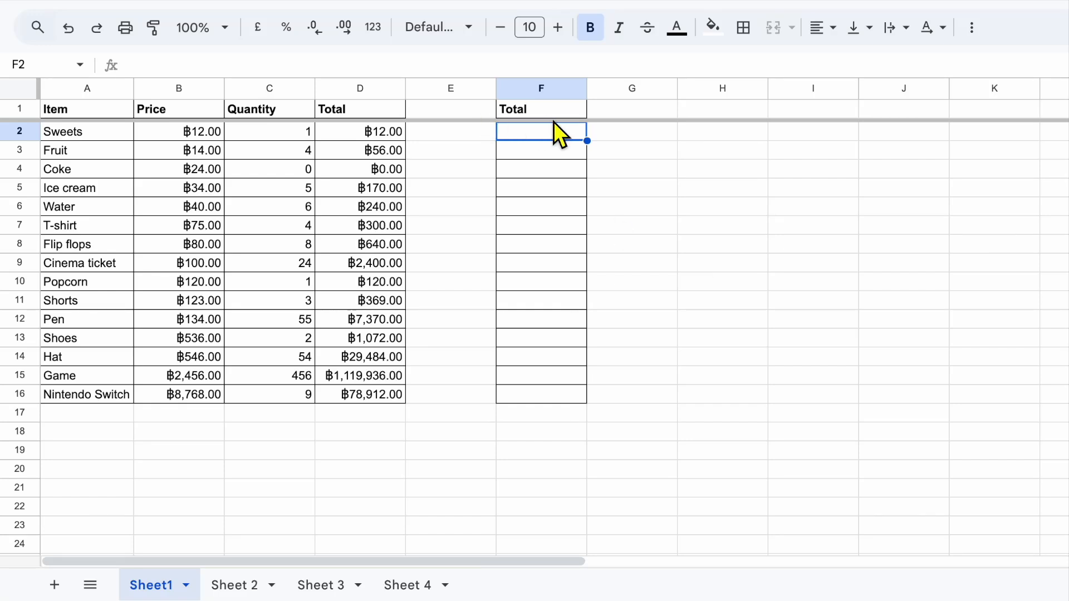
- Examine the Item, Price, Quantity and Total columns, the first three rows, and the formula in cell D2
left_click(86, 95)
left_click(177, 93)
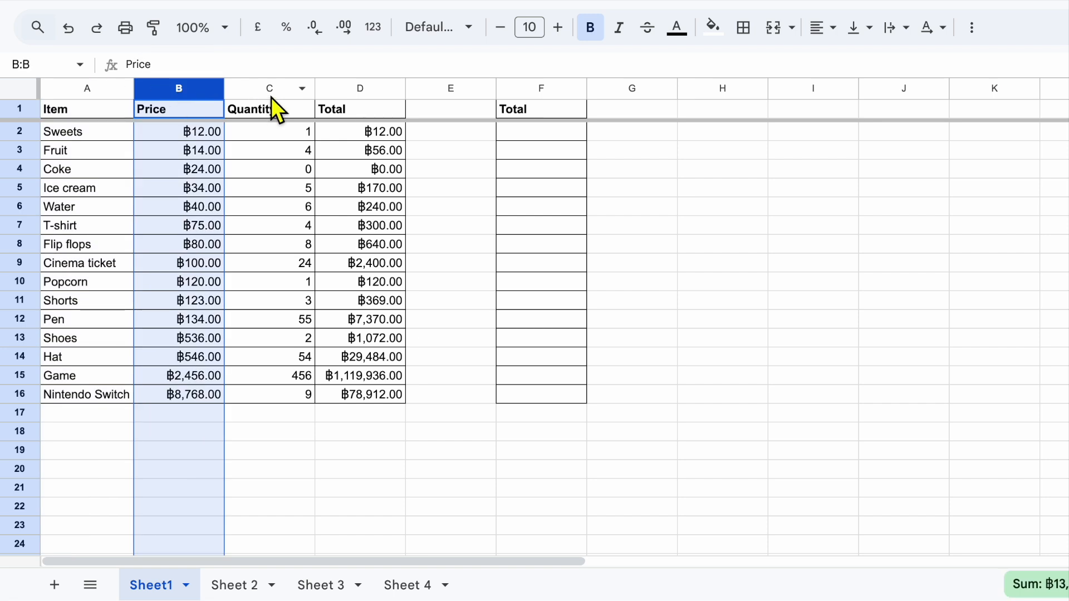
left_click(278, 90)
left_click(365, 91)
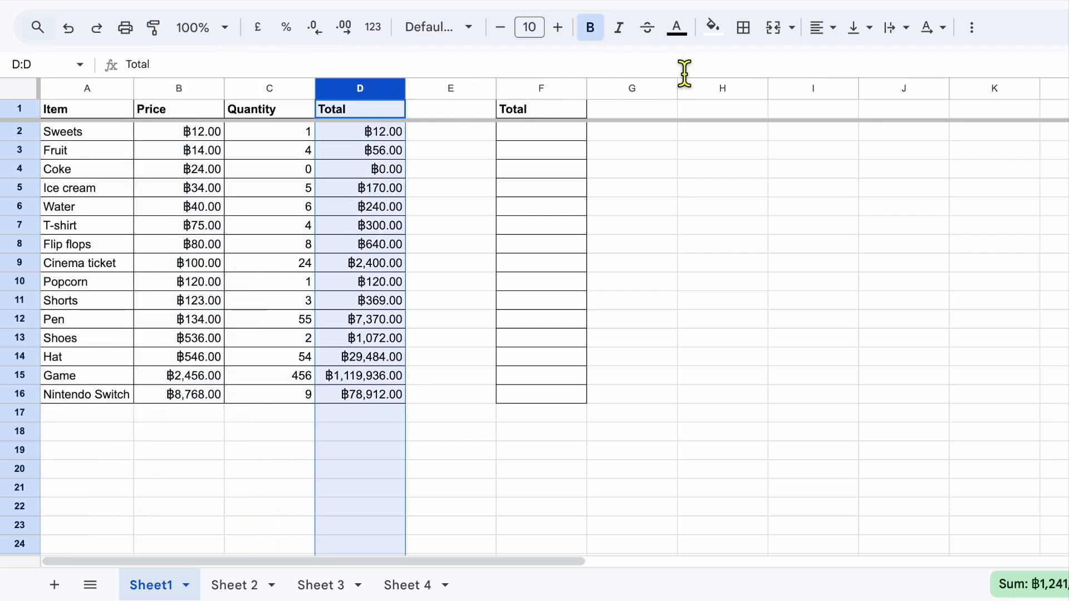
left_click(19, 109)
left_click(19, 137)
left_click(20, 149)
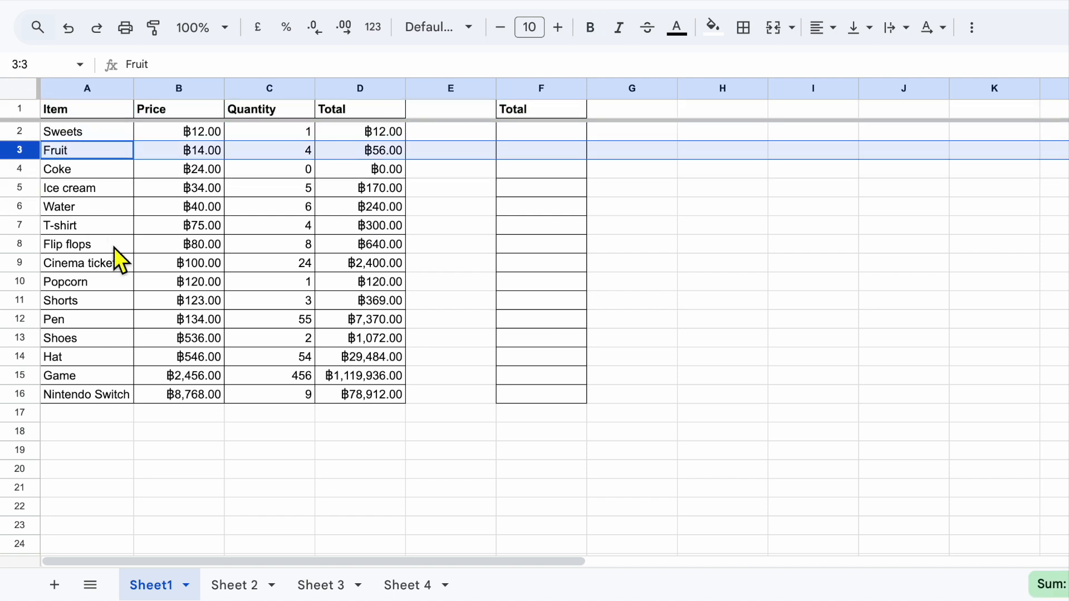
left_click(384, 136)
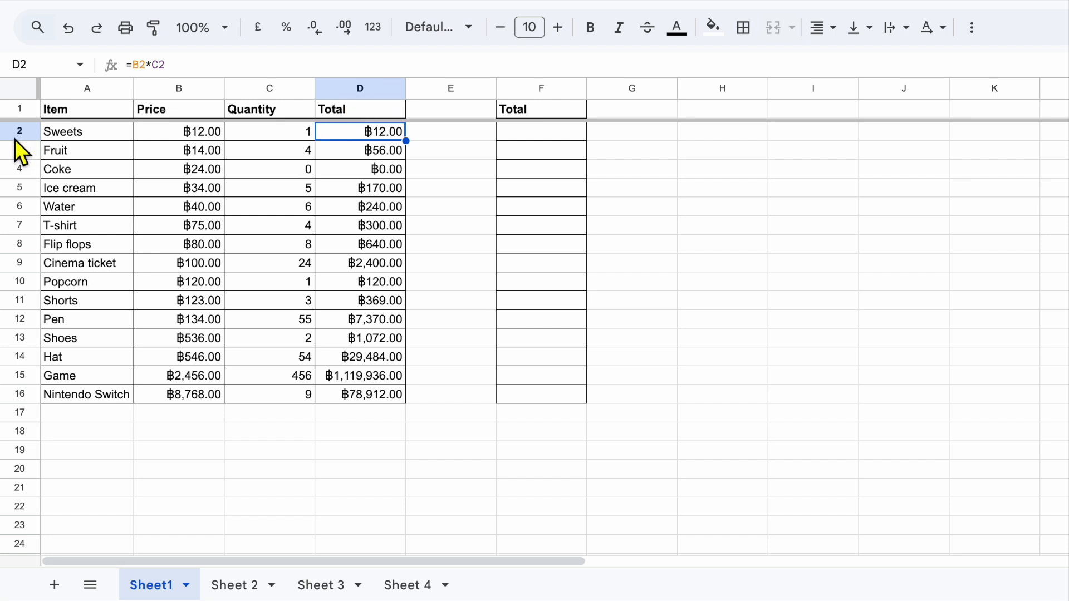
- Enter the formula =D2 in cell F2 to reference the Sweets total, and check the cell's formula
left_click(571, 138)
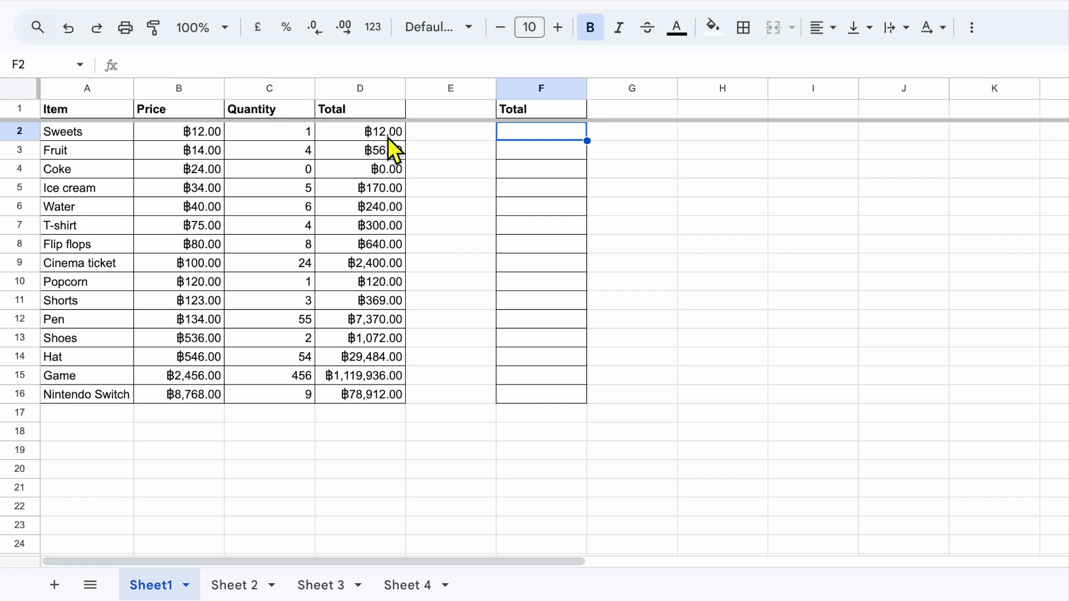
left_click(233, 73)
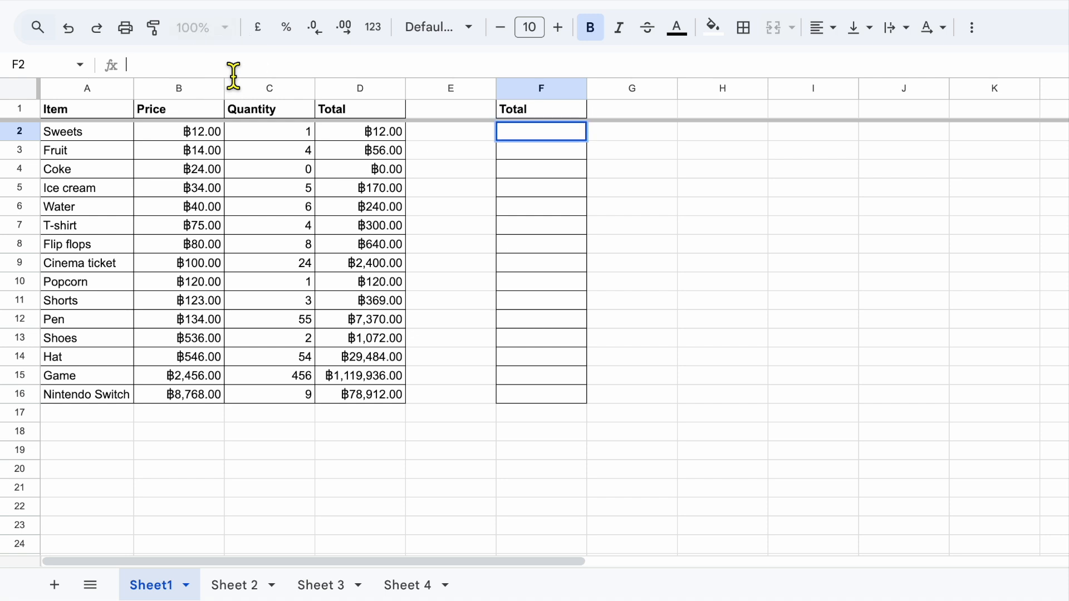
type("=")
type("D2")
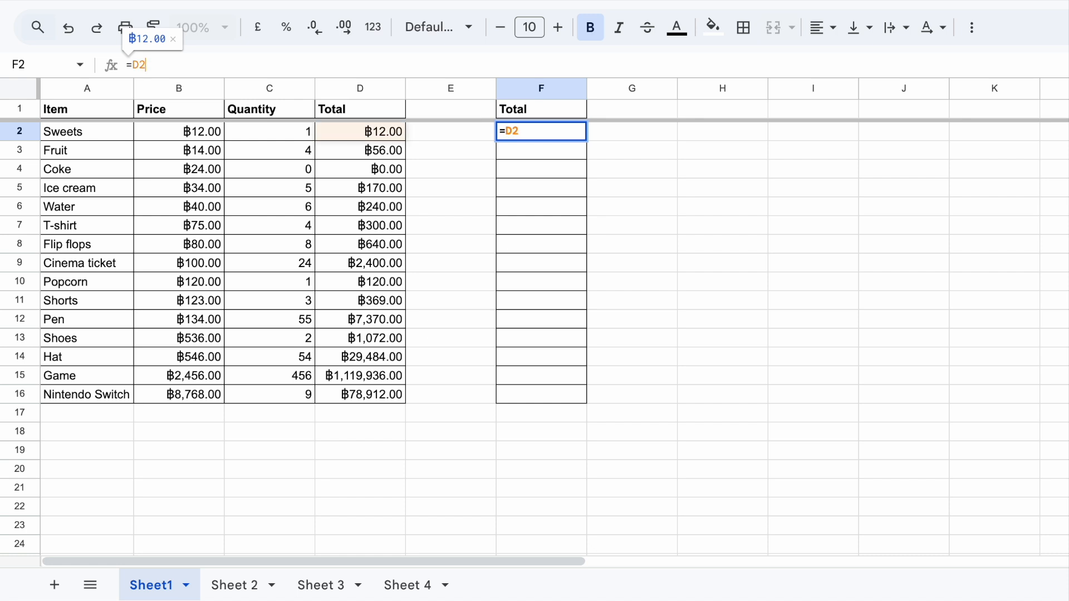
key("Return")
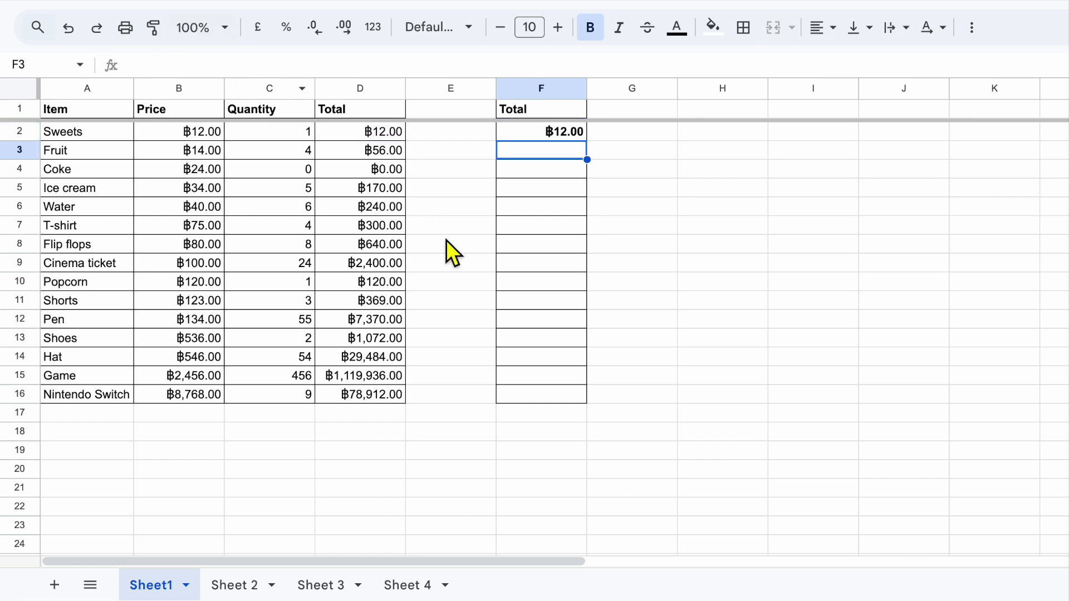
left_click(560, 137)
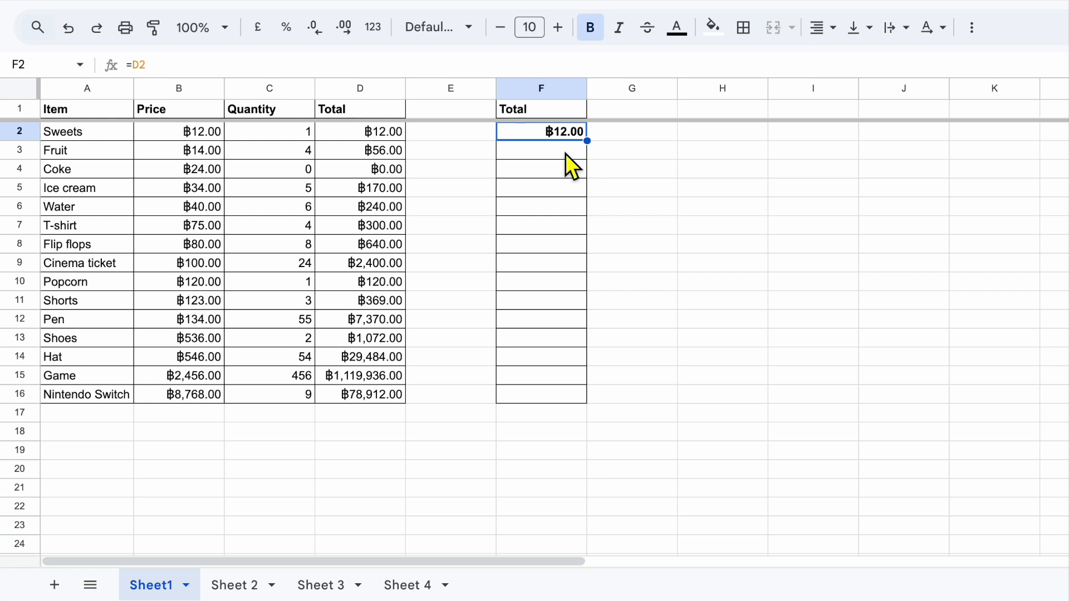
- Enter the fixed number 56 in cell F3 of the second Total column and select that cell again
left_click(565, 152)
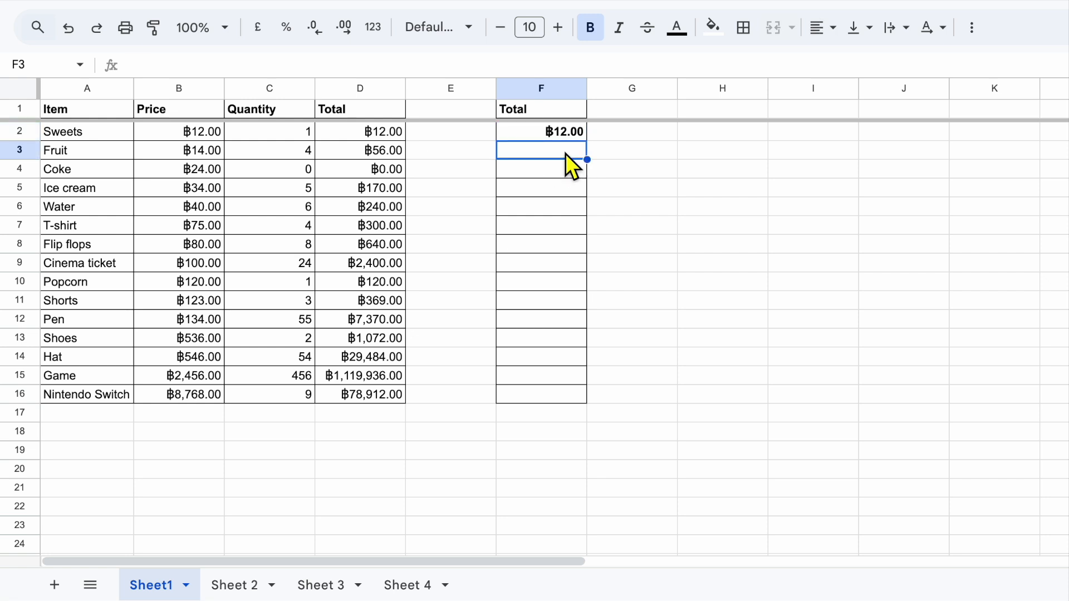
type("56")
key("Return")
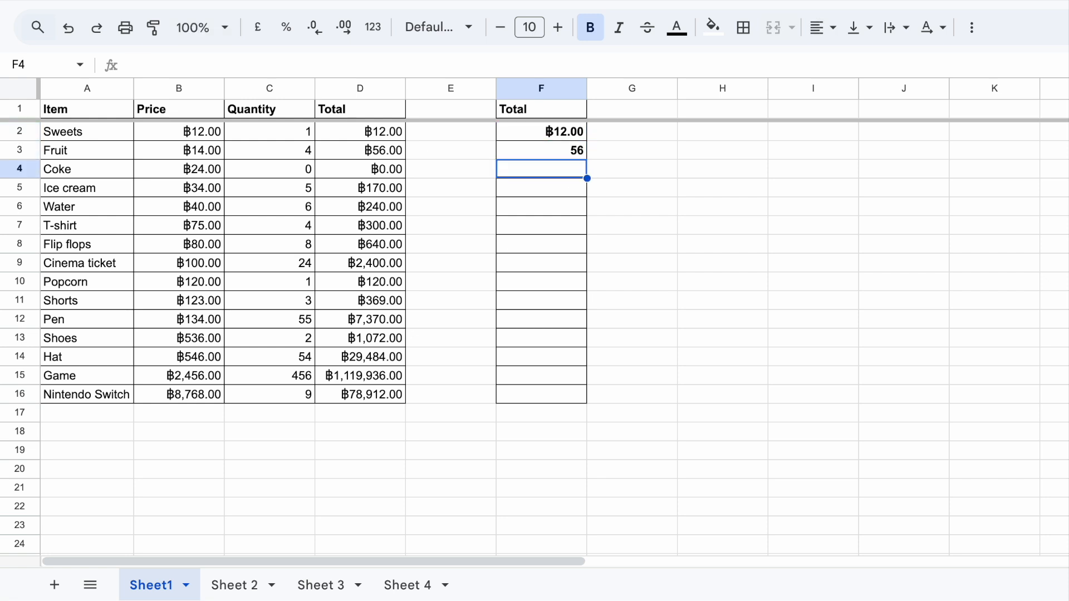
left_click(566, 152)
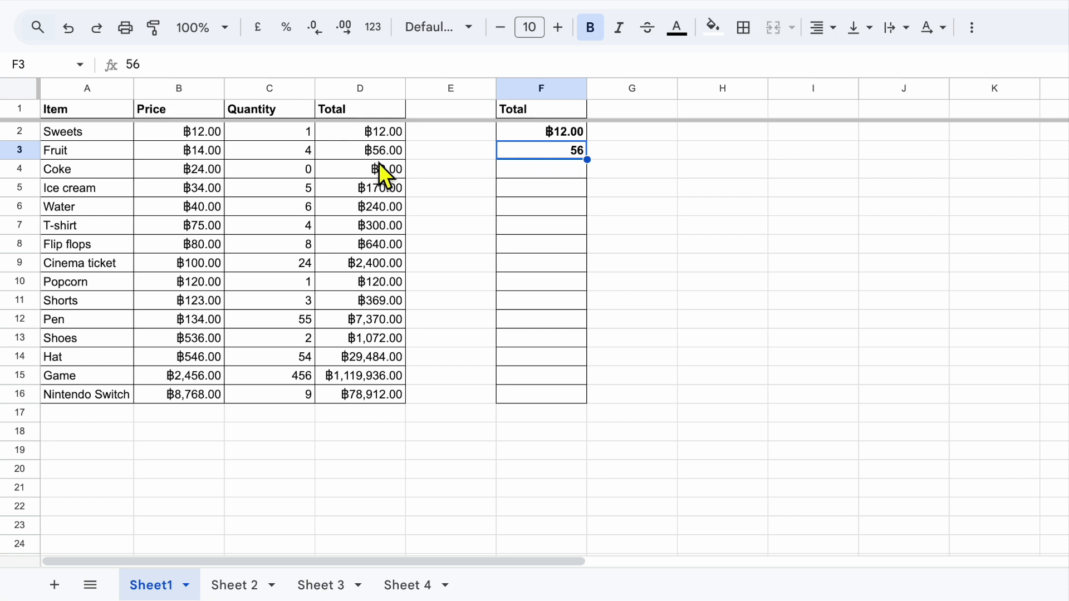
- Set the quantity of Sweets in C2 to 5 and the quantity of Fruit in C3 to 6
left_click(296, 139)
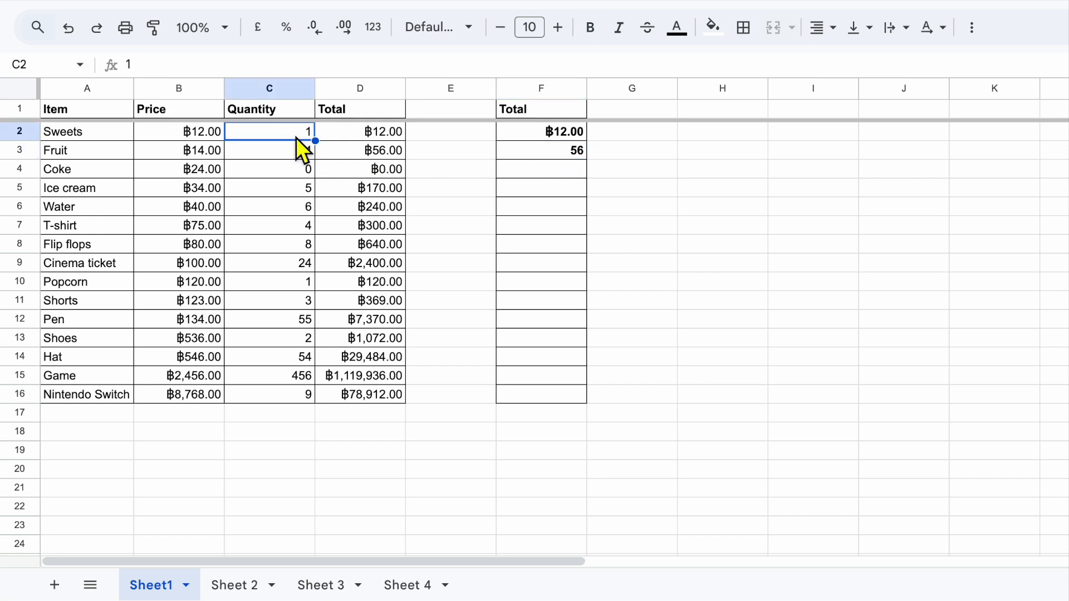
type("5")
key("Return")
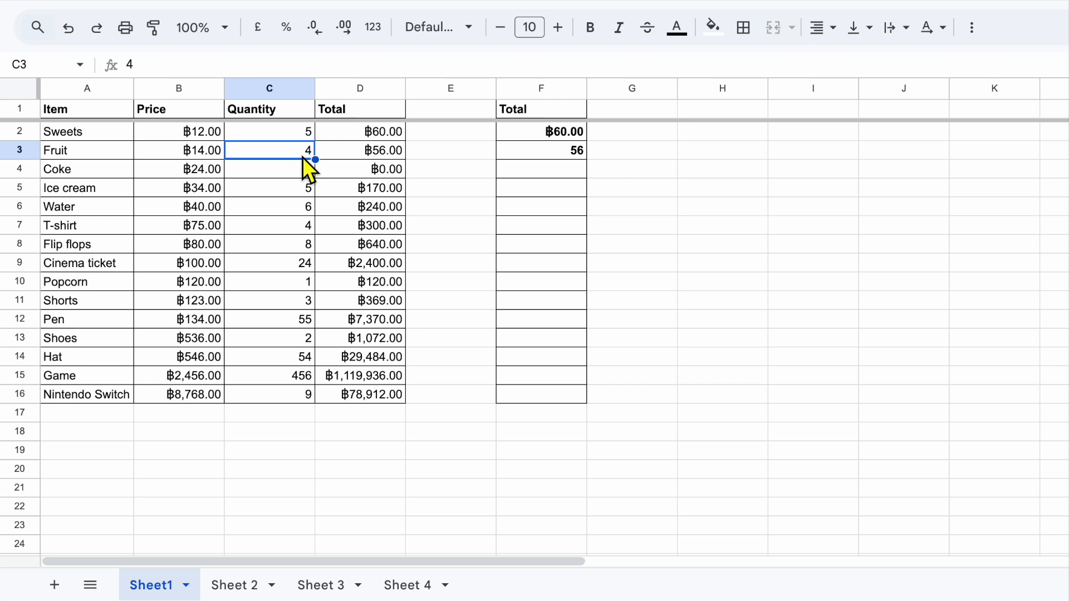
type("6")
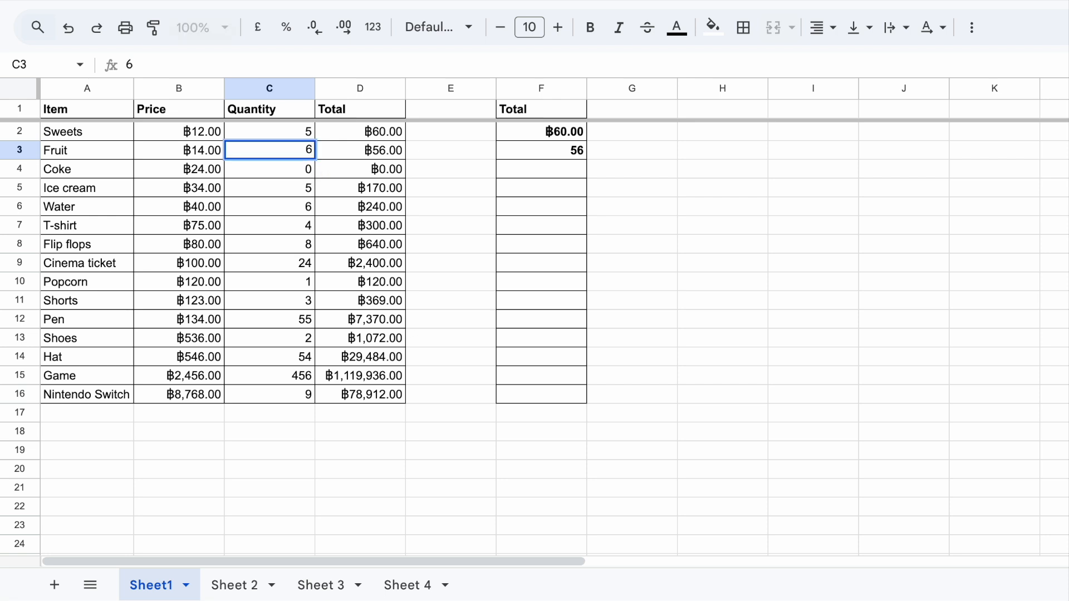
key("Return")
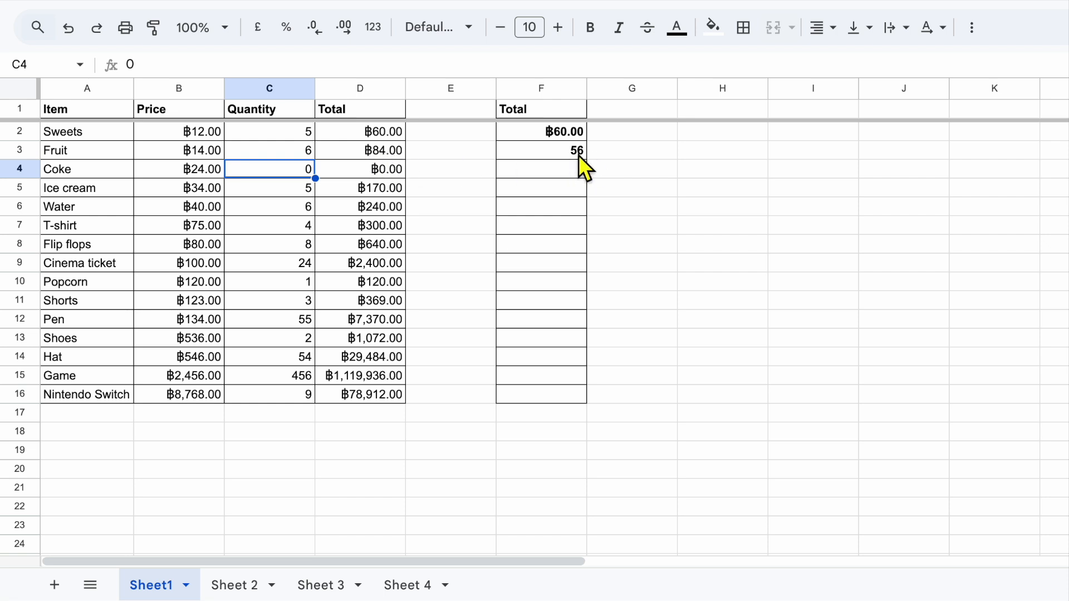
- Undo both quantity changes and the fixed number entered in cell F3
key("ctrl+z")
key("ctrl+z")
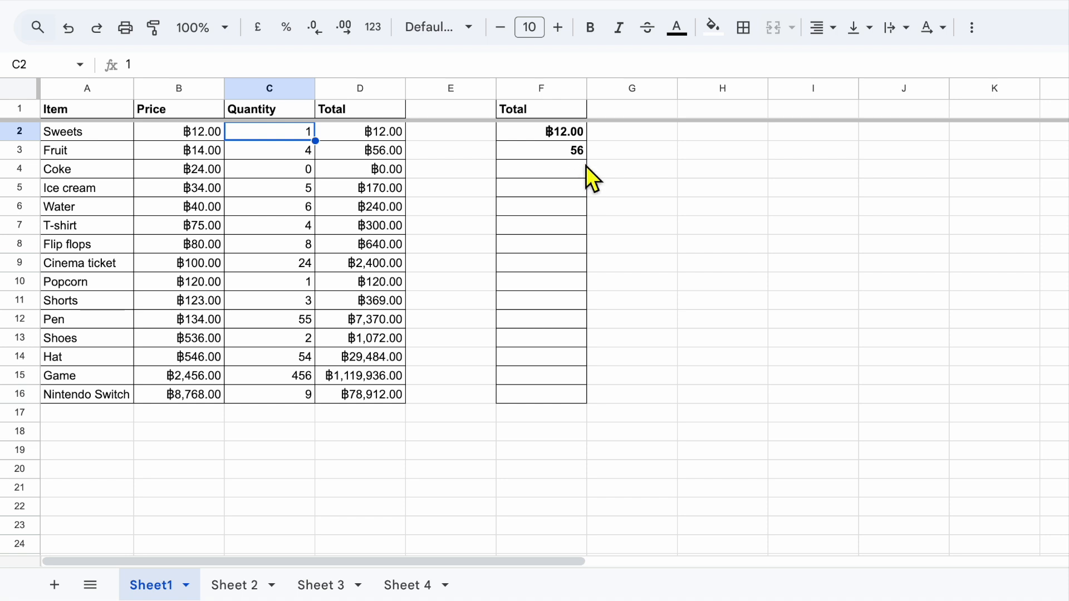
key("ctrl+z")
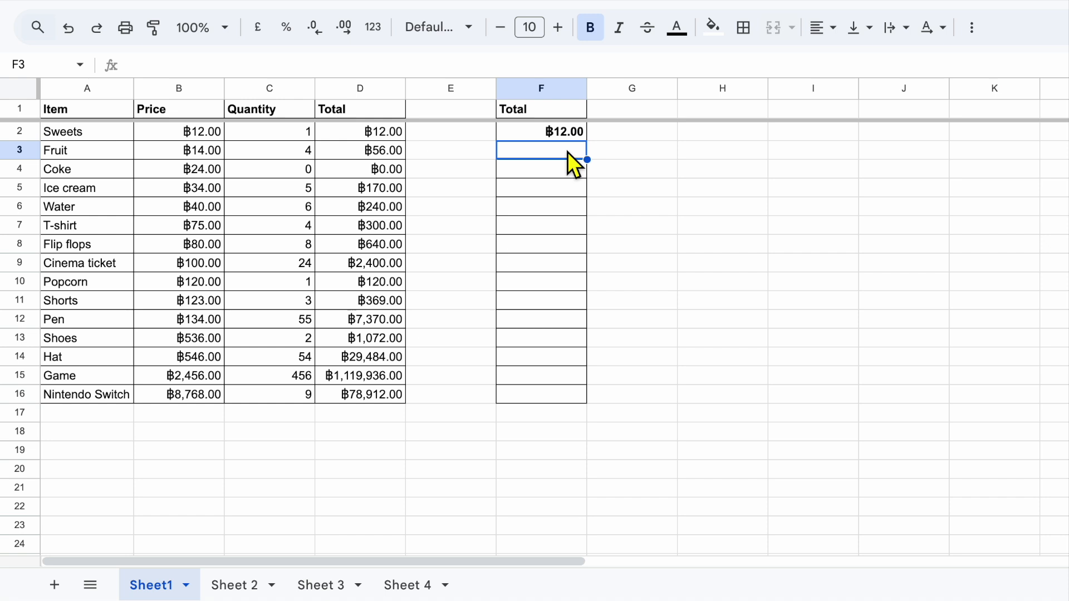
- Enter the formula =D3 in cell F3 to reference the Fruit total, and check the cell's formula
left_click(321, 67)
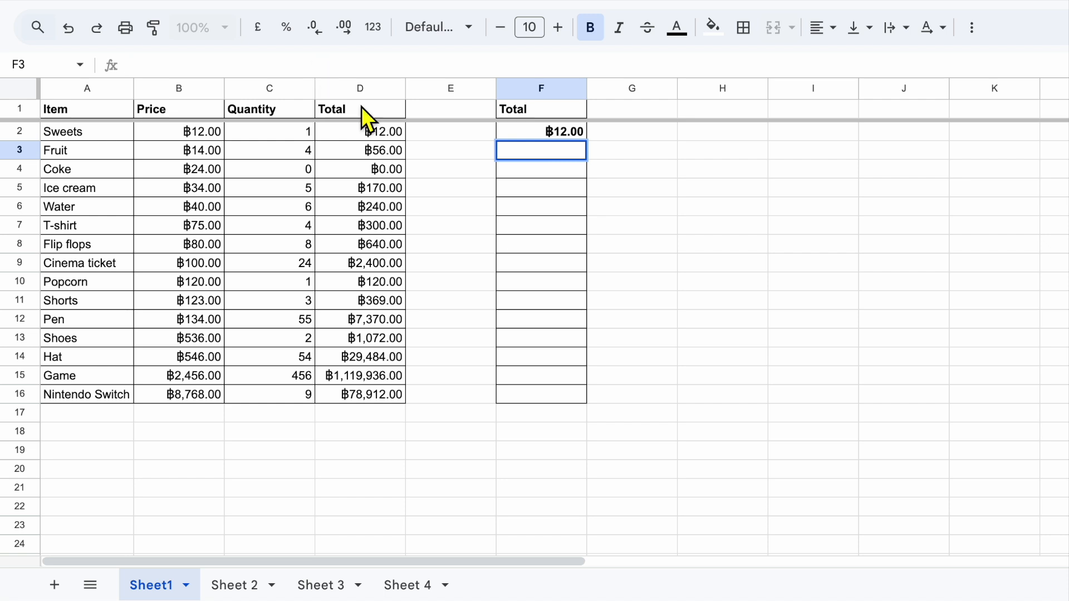
left_click(382, 155)
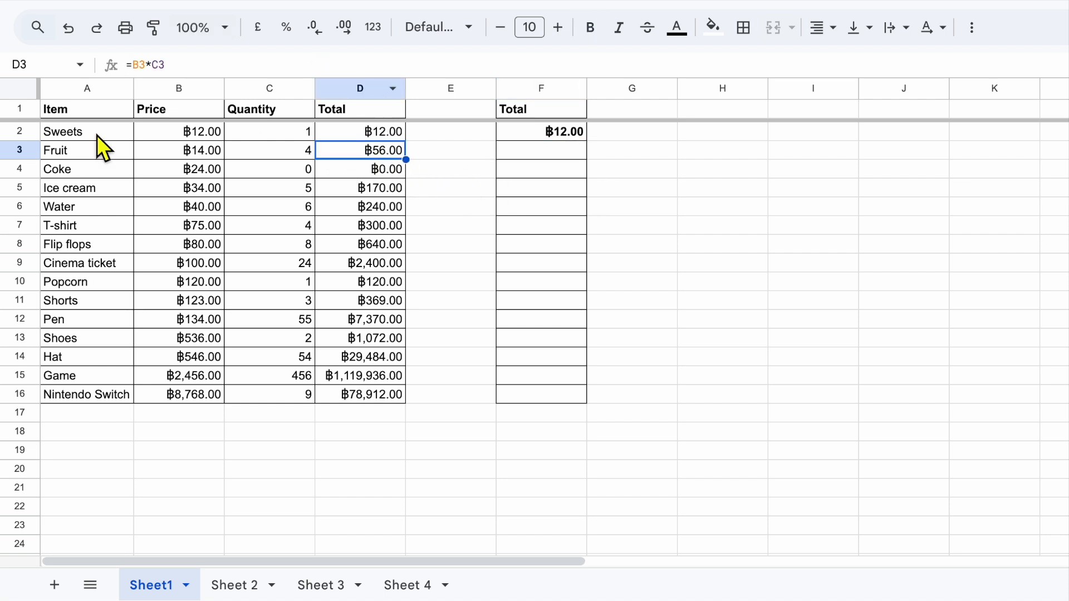
left_click(543, 151)
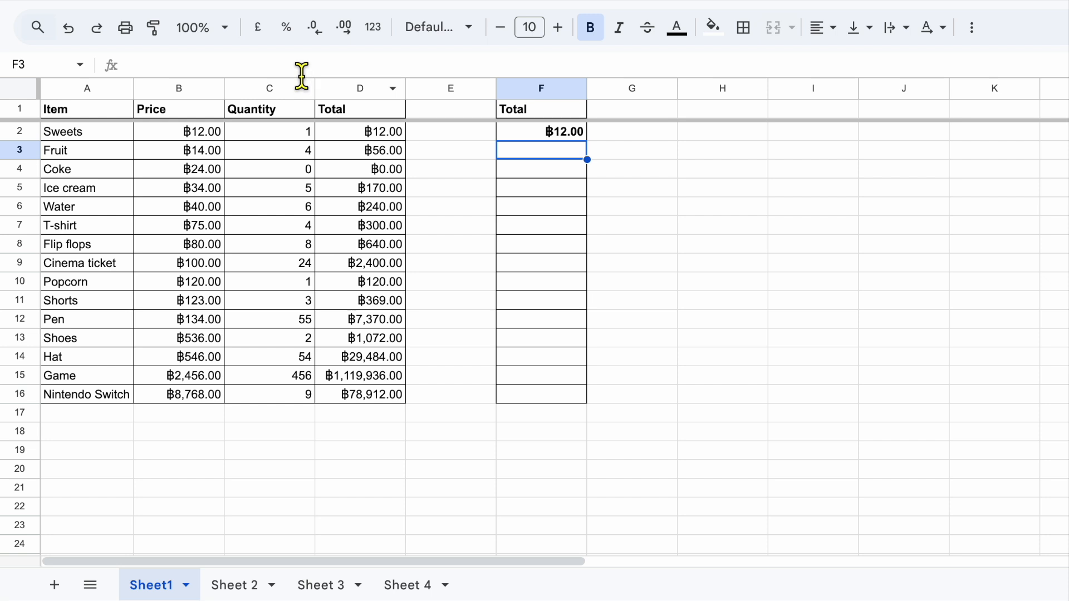
left_click(257, 69)
type("=D3")
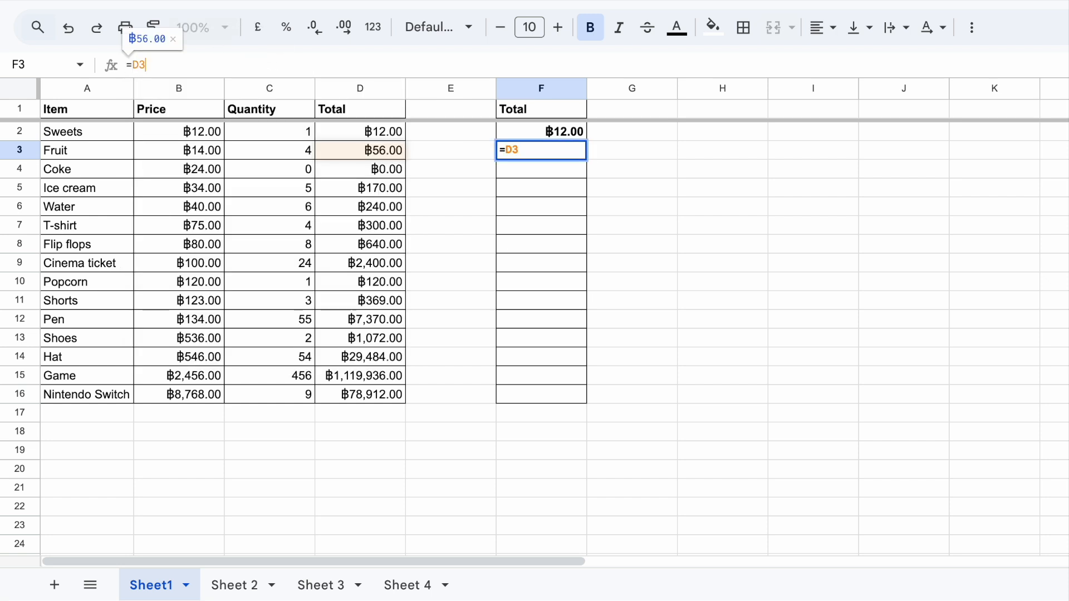
key("Return")
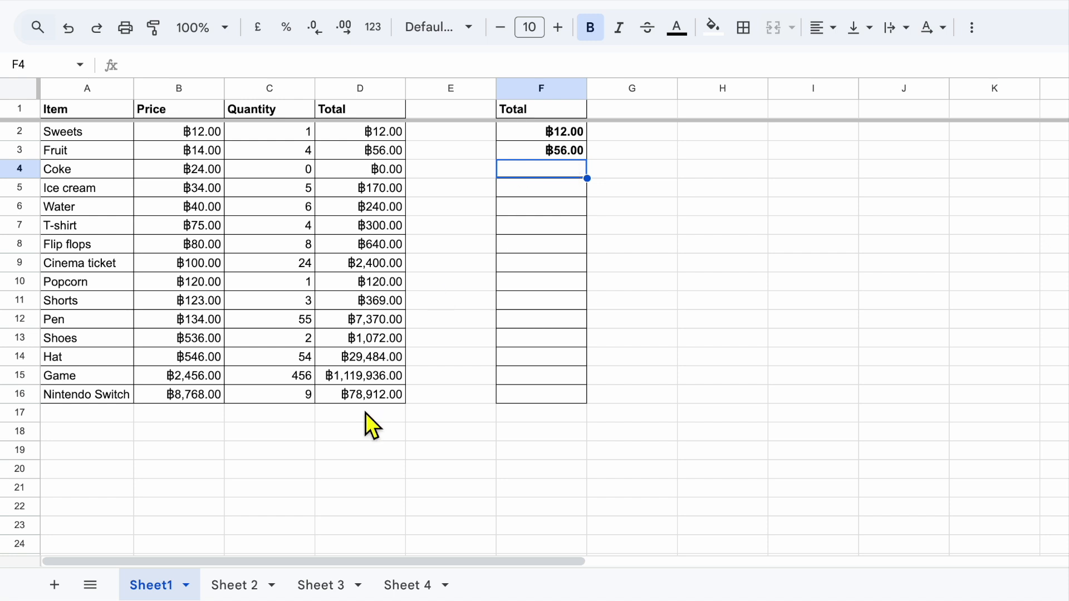
left_click(553, 154)
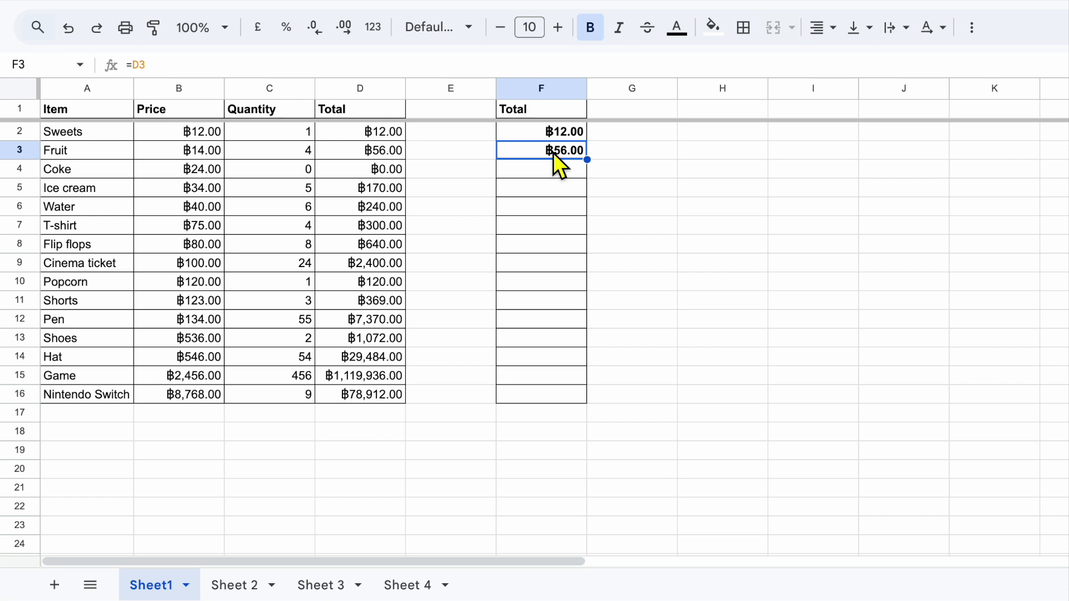
- Enter the formula =D3 in cell F4 of the second Total column
left_click(553, 172)
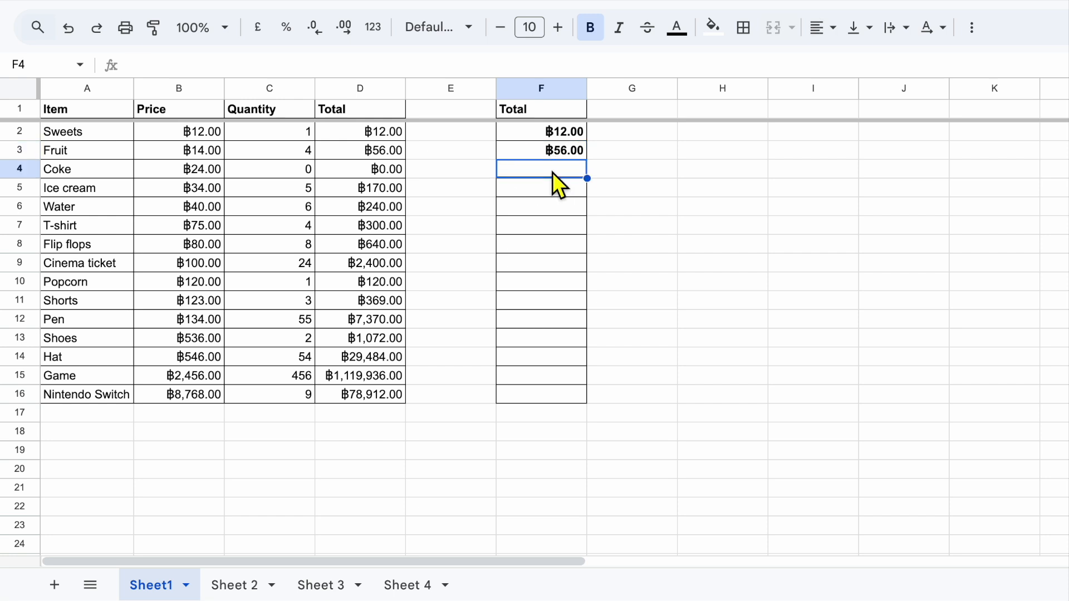
left_click(333, 71)
type("=D3")
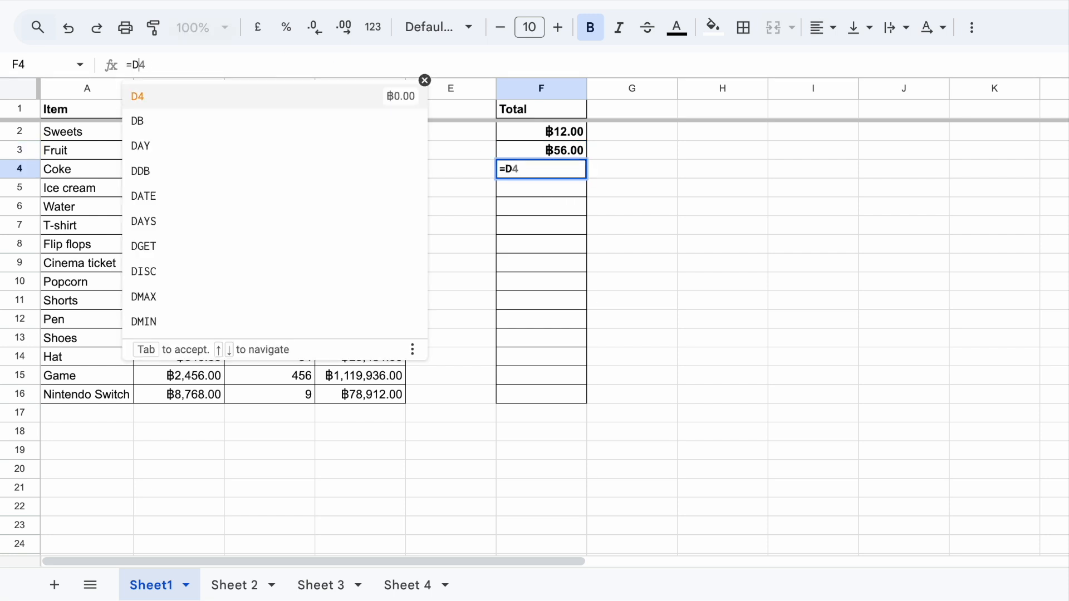
key("Return")
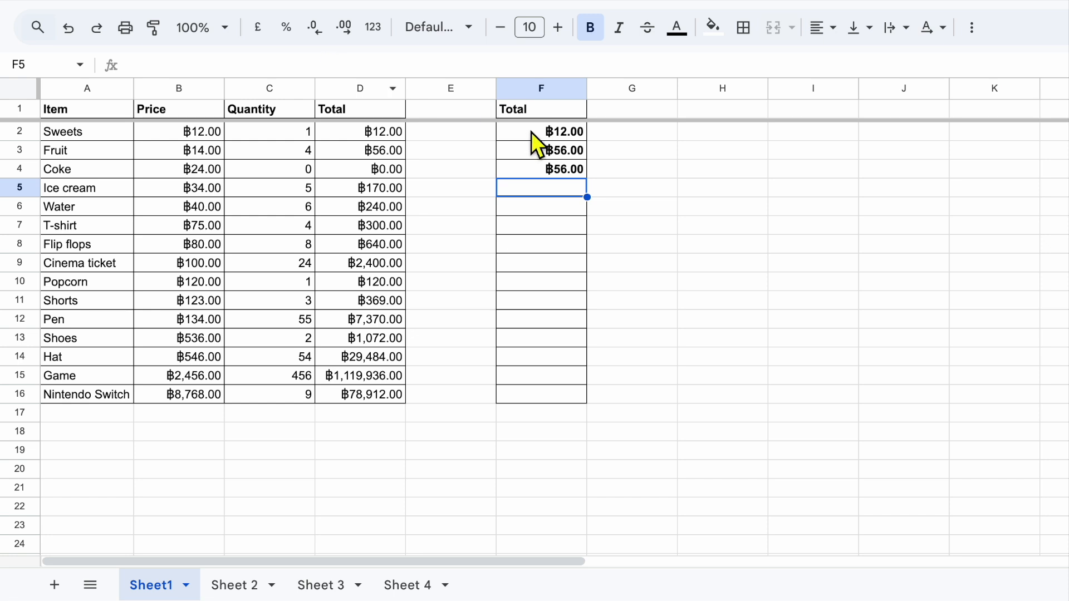
- Inspect the formulas in cells F4, D4 and F3 to compare which cells they reference
left_click(563, 176)
left_click(181, 69)
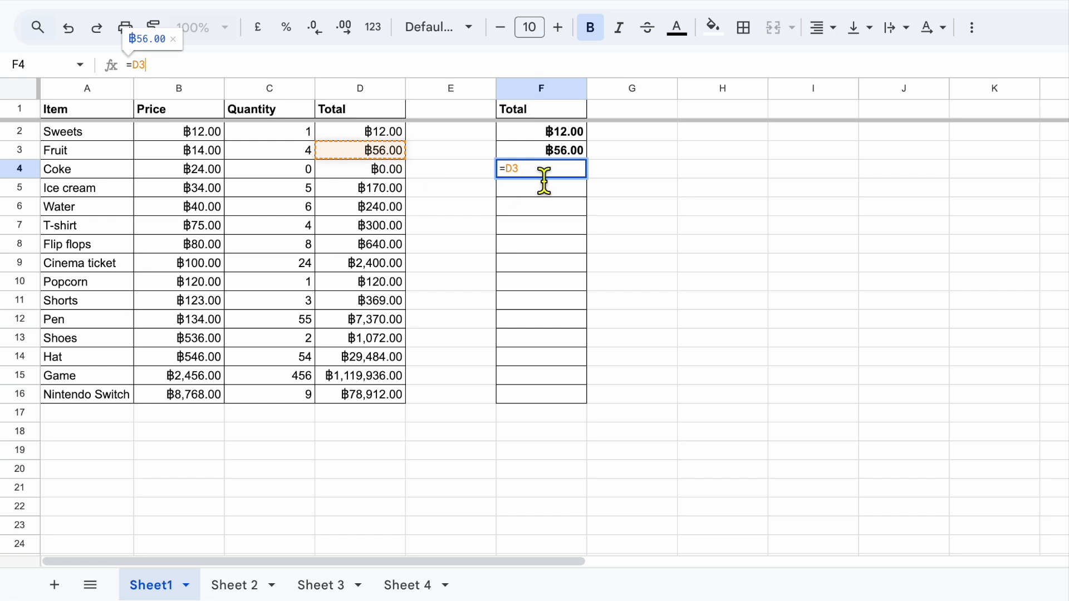
key("Return")
left_click(567, 175)
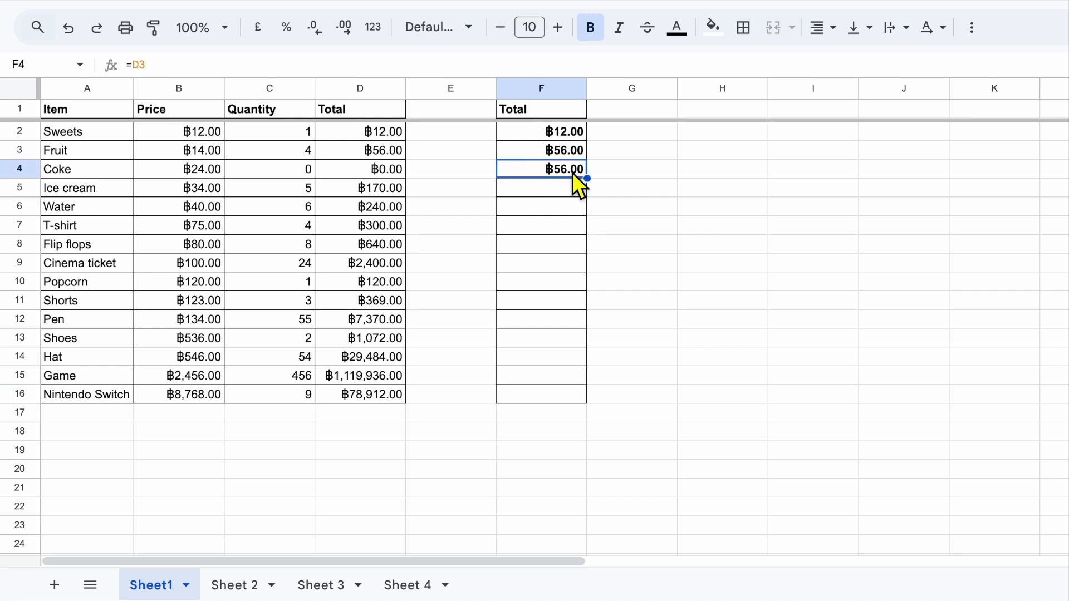
left_click(388, 172)
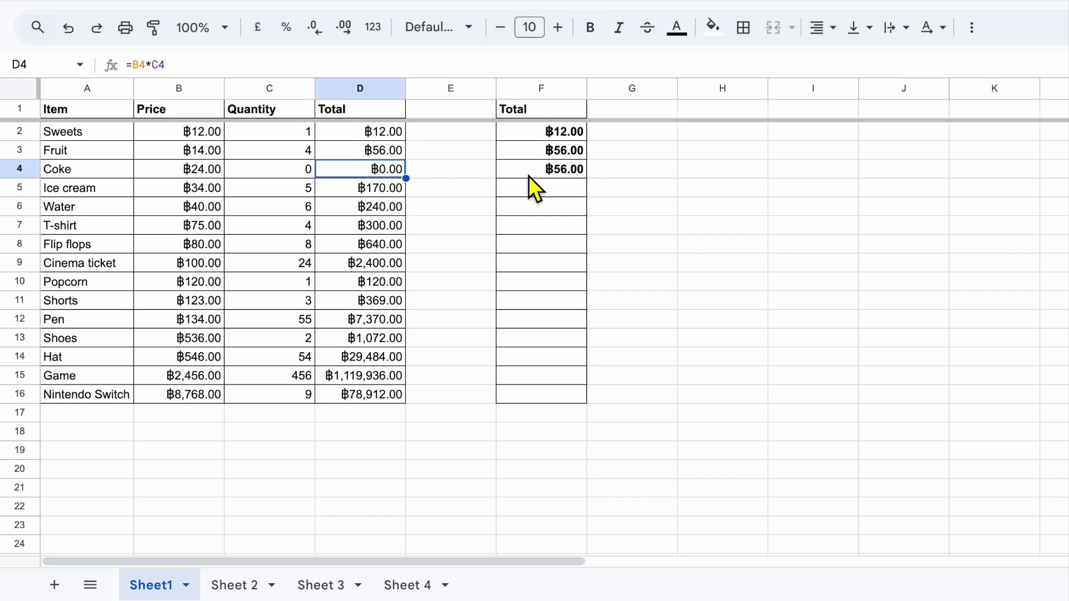
left_click(566, 174)
left_click(563, 152)
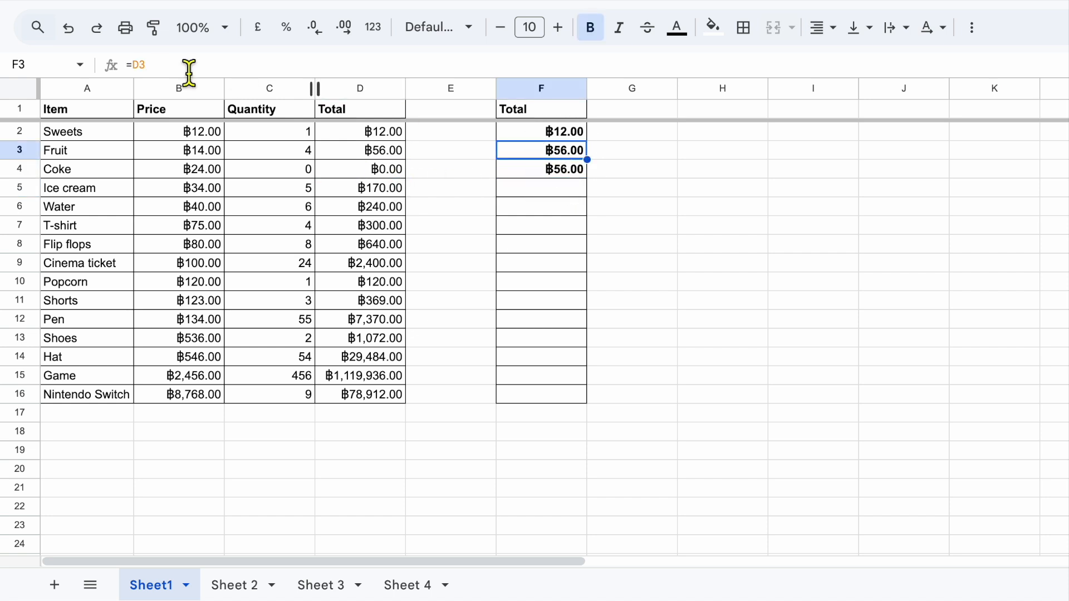
left_click(167, 72)
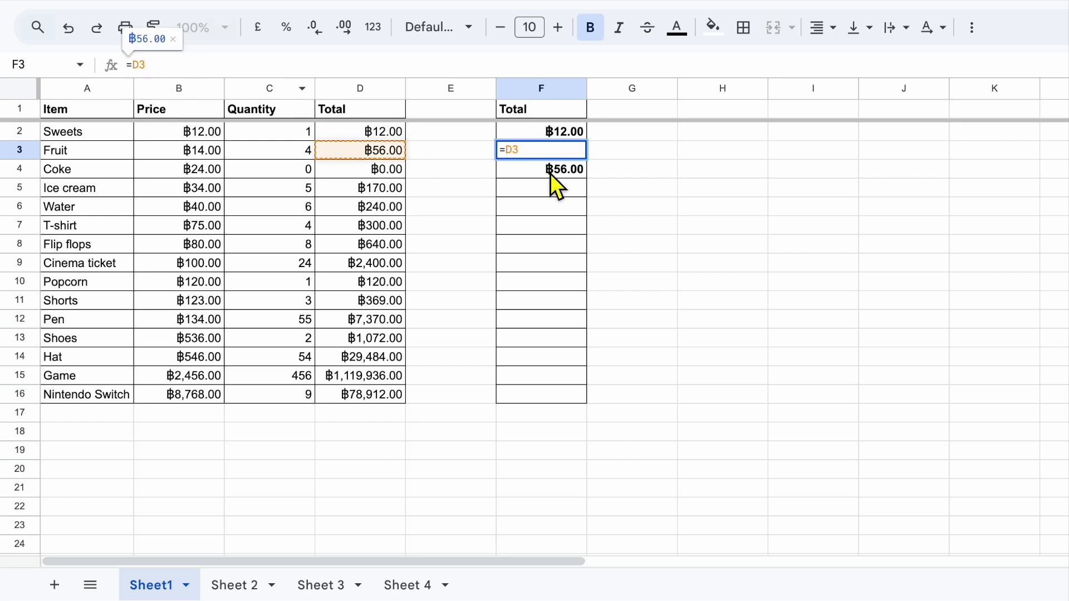
- Change the formula in cell F4 to =D4 to reference the Coke total, and check the cell's formula
left_click(574, 170)
left_click(181, 72)
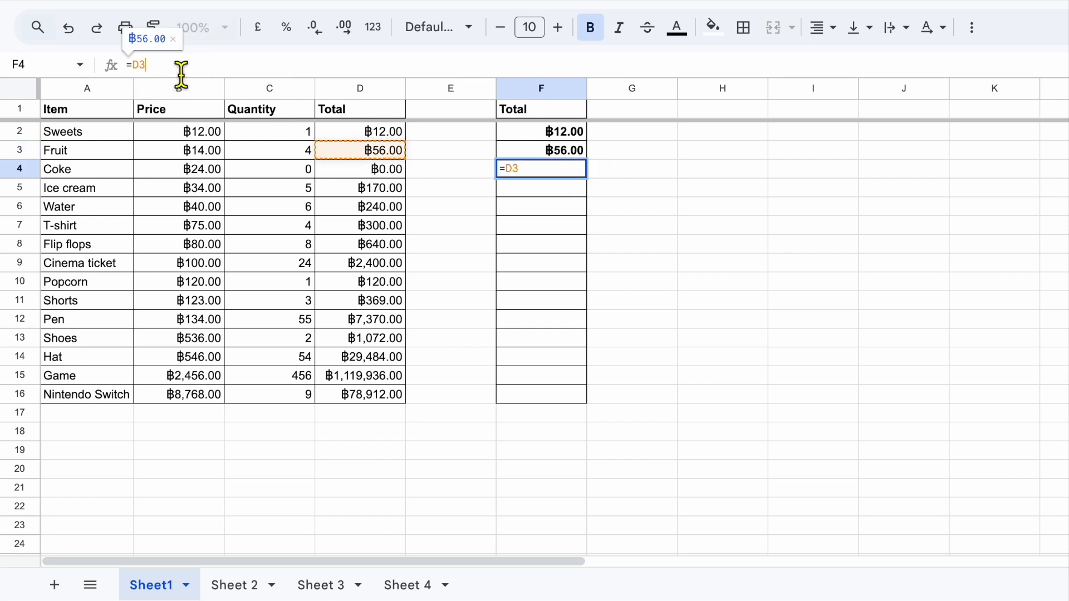
key("BackSpace")
type("4")
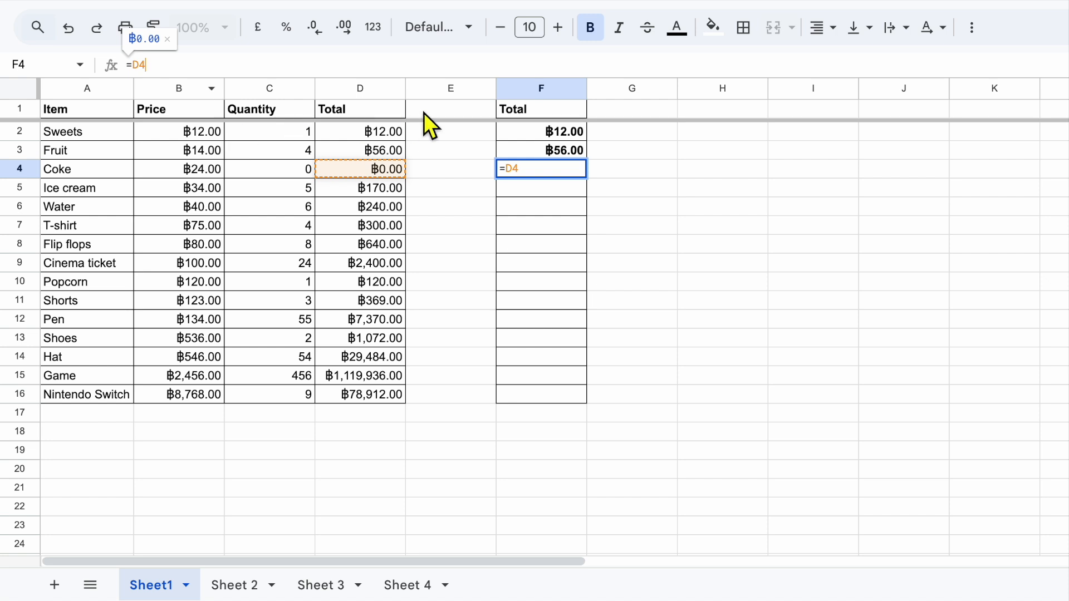
key("Return")
left_click(570, 174)
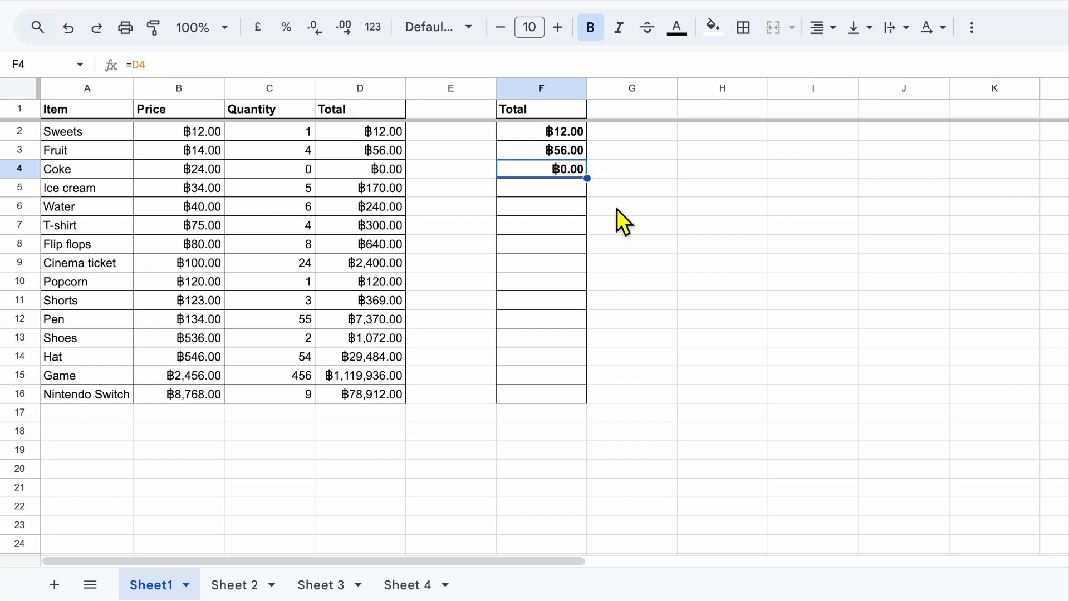
- Fill the formula in cell F4 down through F16 so each row references its total in column D
left_click(593, 186)
left_click_drag(593, 186, 576, 401)
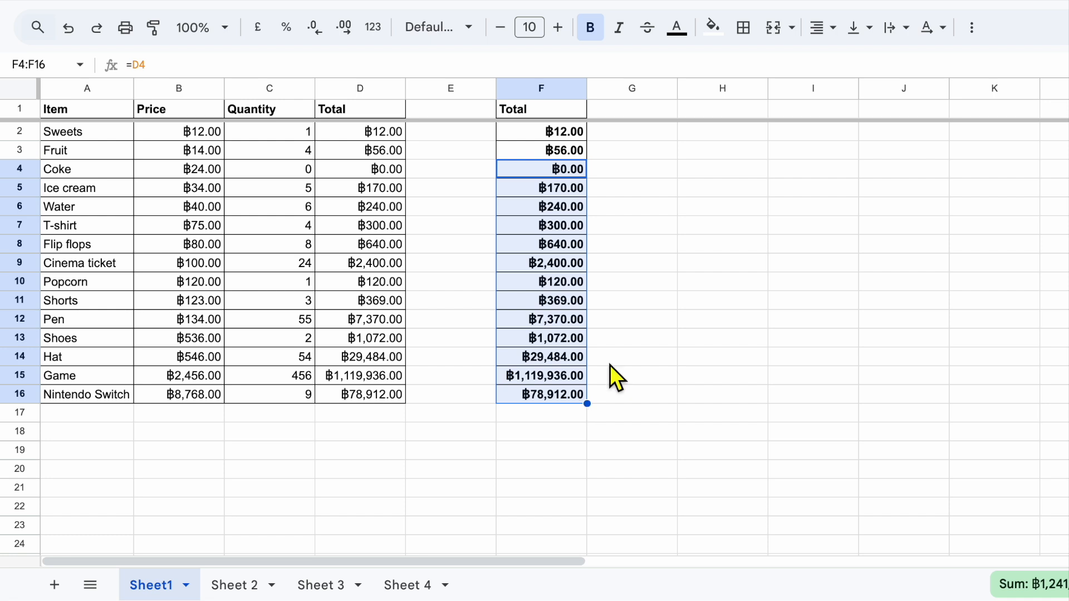
left_click(630, 171)
- Check the formulas in the second Total column from F4 down to F16, and in F2, to see which cells they reference
left_click(557, 175)
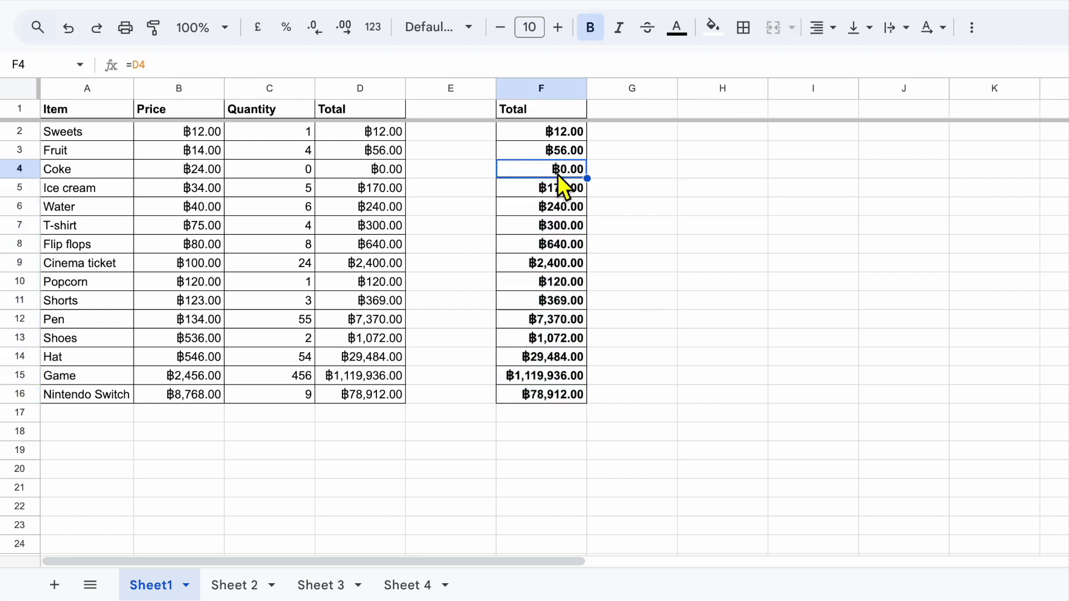
key("Down")
key("Down")
key("Down")
key("Down")
key("Down")
key("Down")
key("Down")
key("Down")
key("Down")
key("Down")
key("Down")
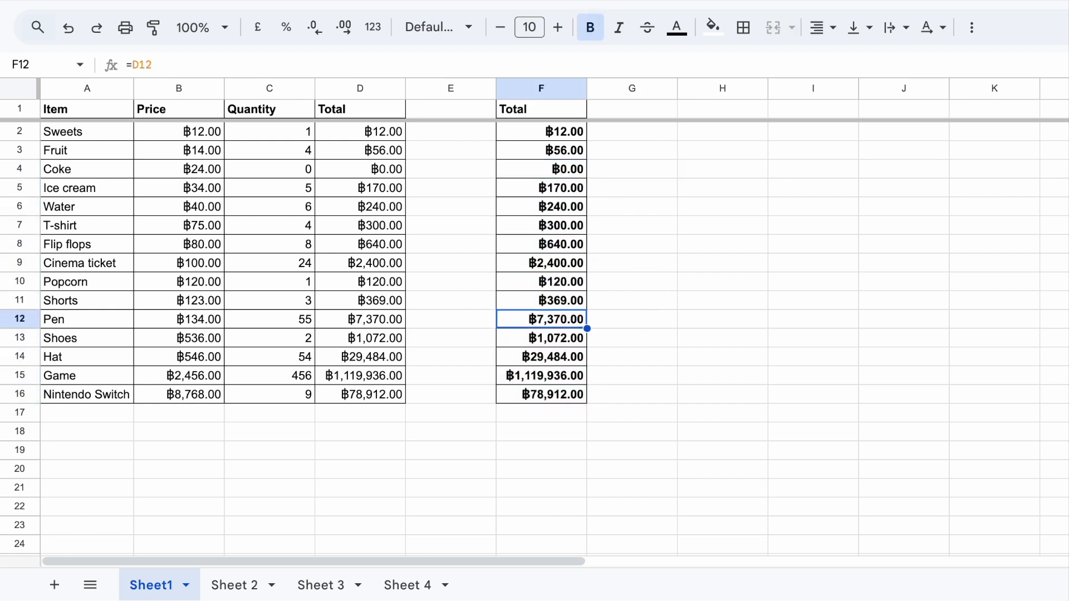
key("Down")
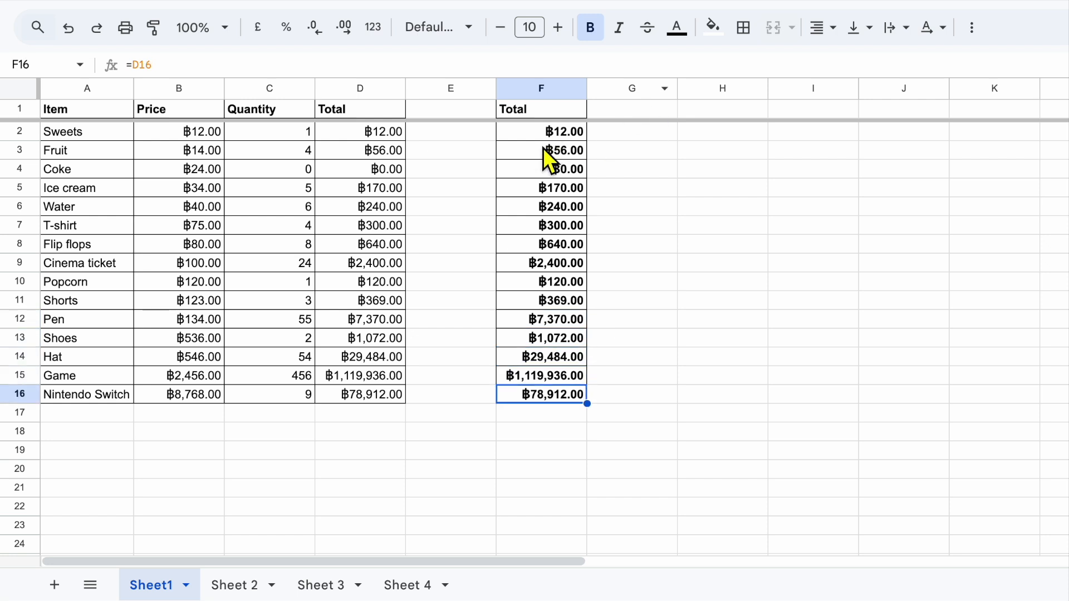
left_click(556, 135)
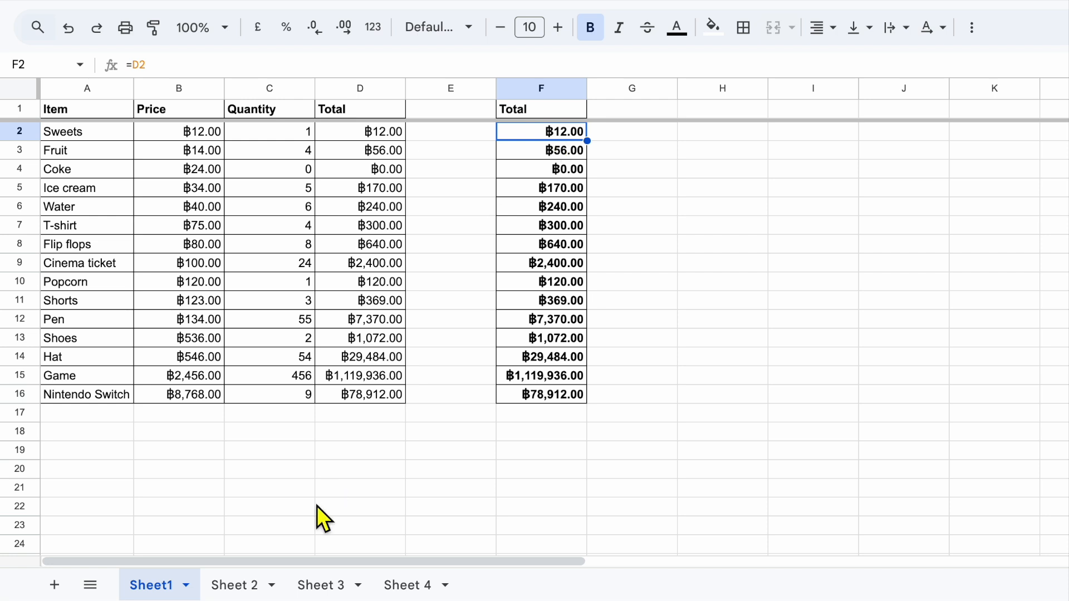
- On Sheet 2, complete the Price sum in cell B18 as =SUM(B2:B16)
left_click(239, 590)
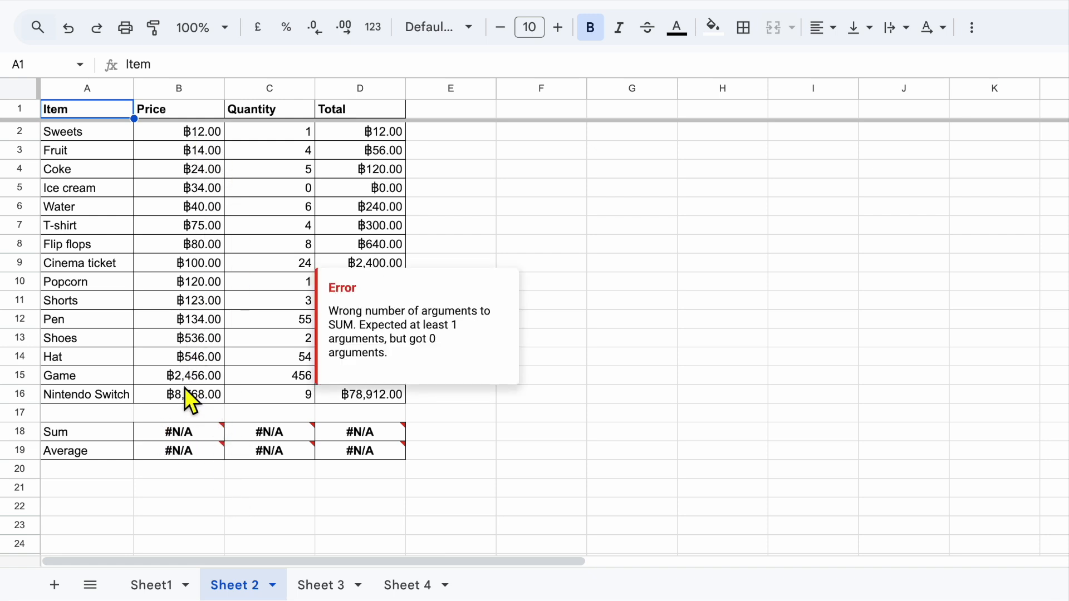
left_click(201, 136)
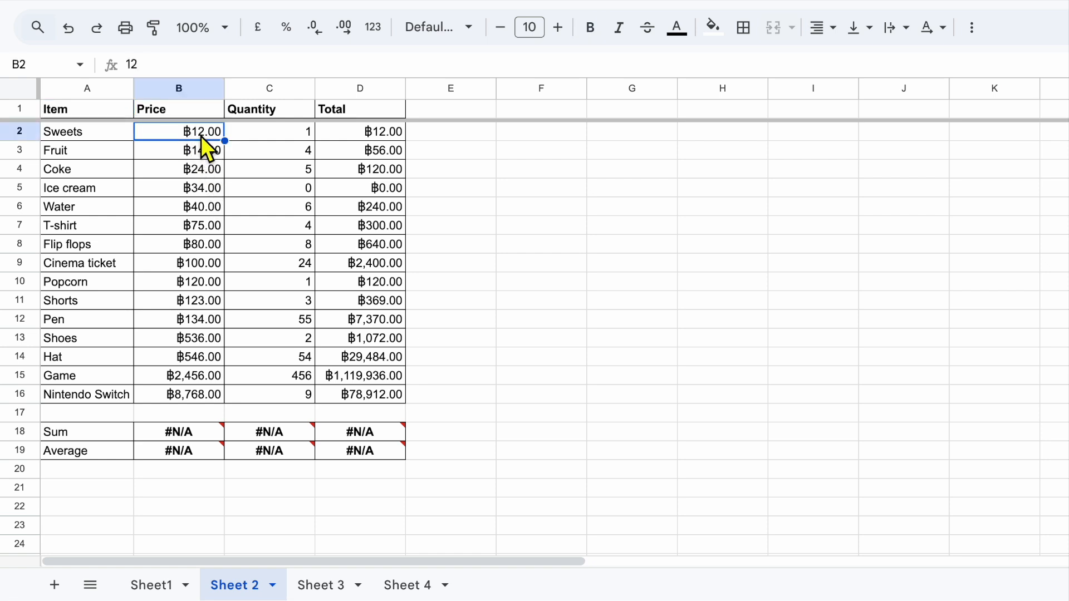
left_click(188, 396)
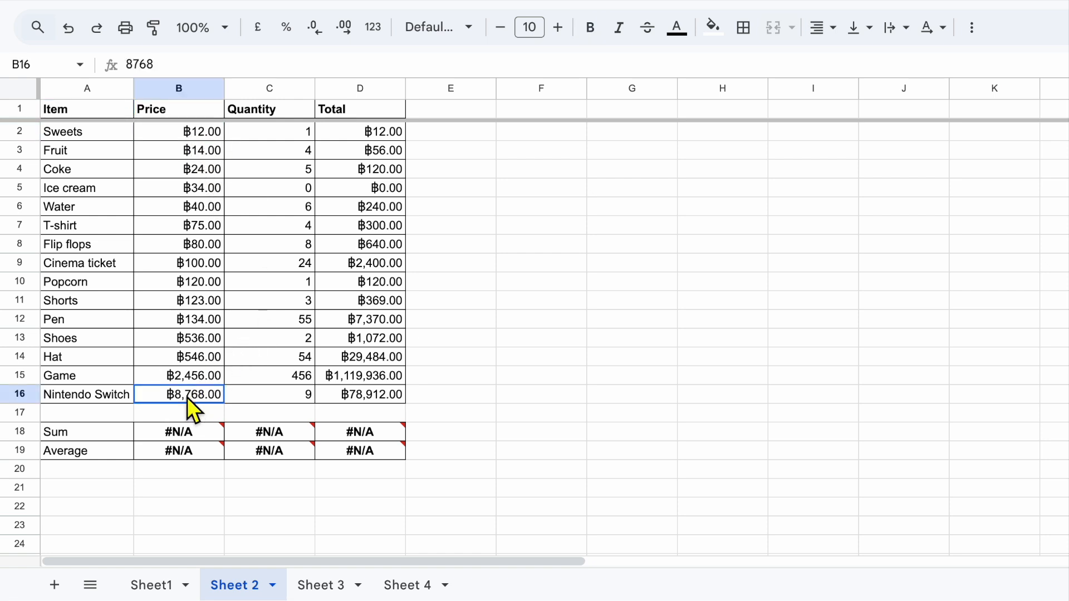
left_click(179, 435)
left_click(163, 66)
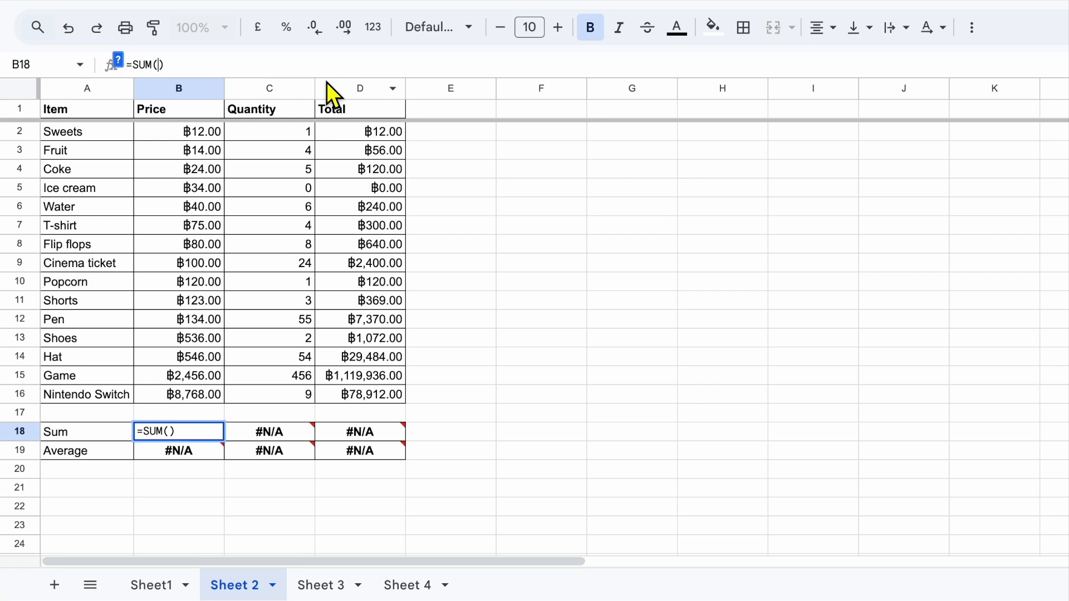
type("B2")
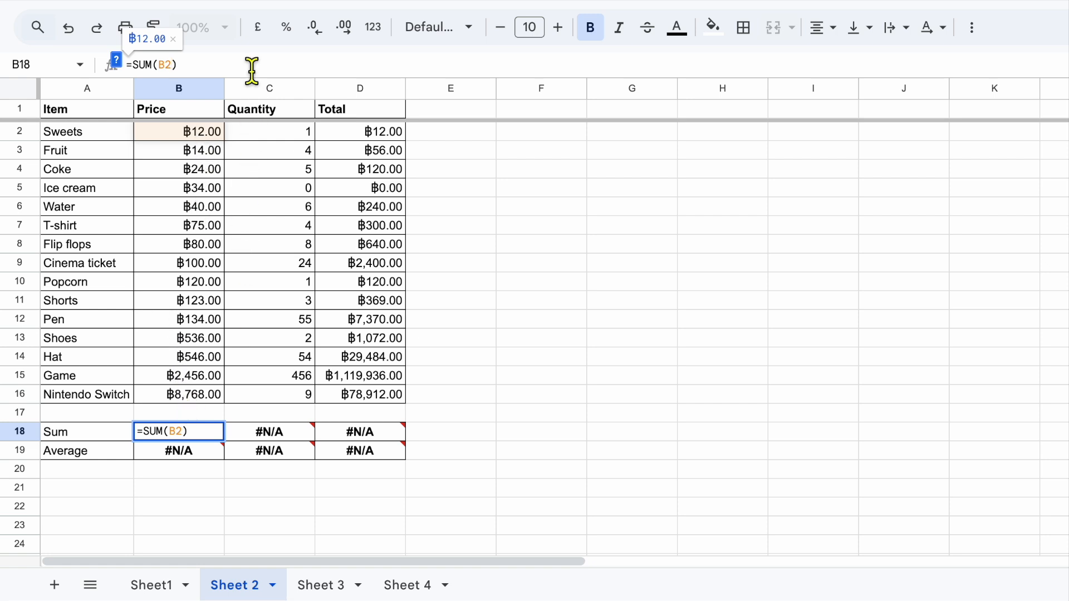
type(":")
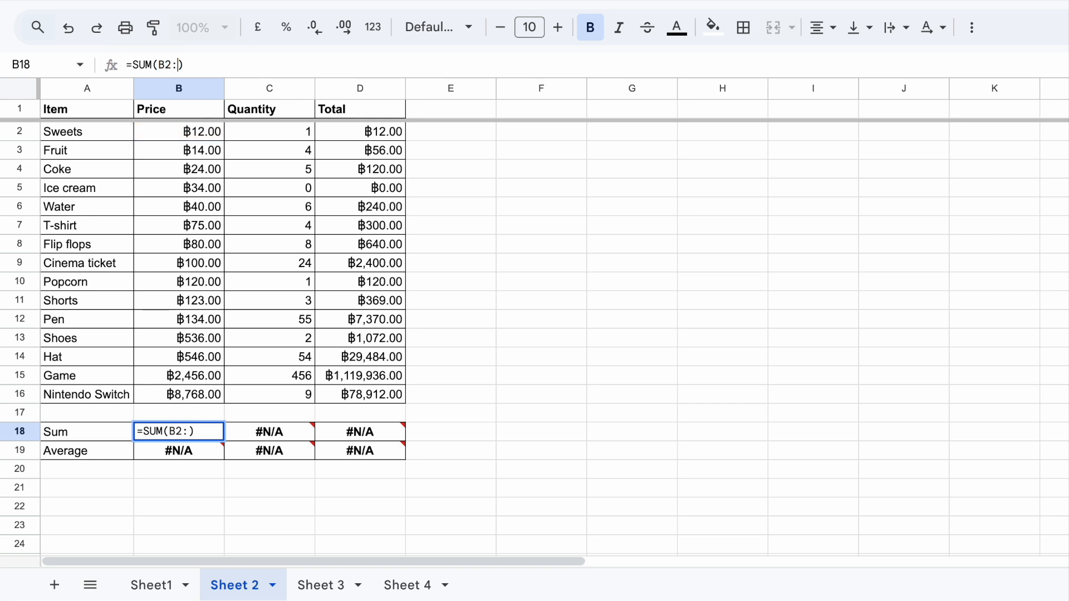
type("B16")
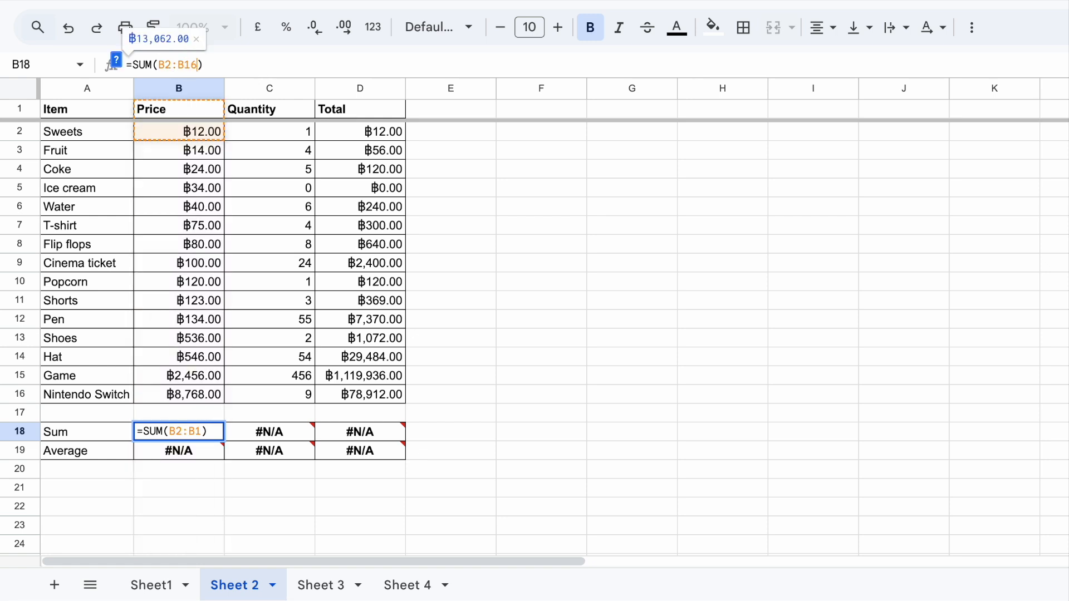
key("Return")
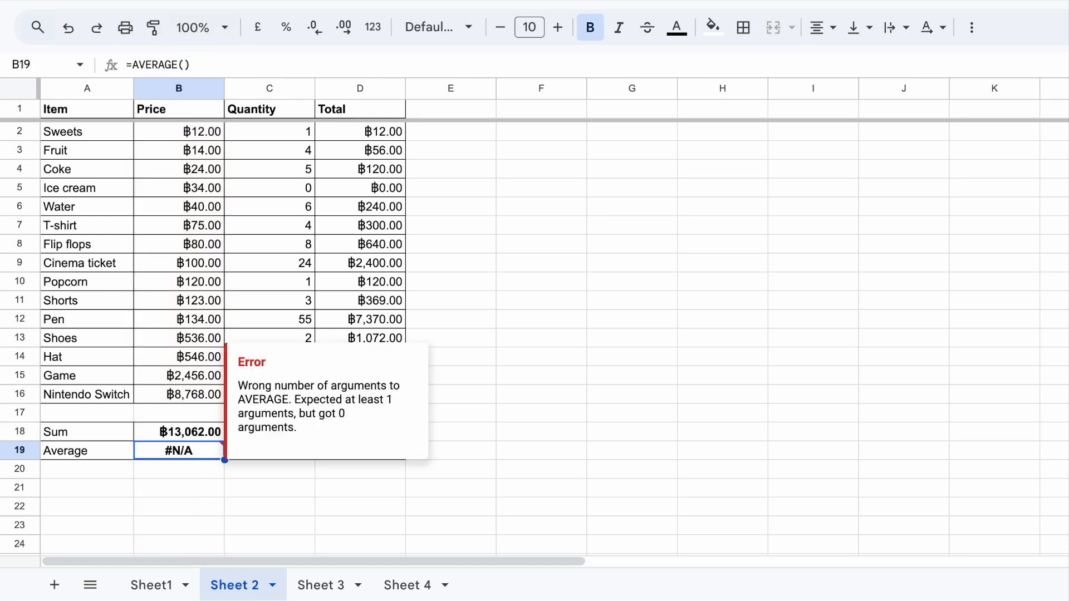
- Inspect the formula in cell B18 to see which range of prices it adds up
left_click(203, 439)
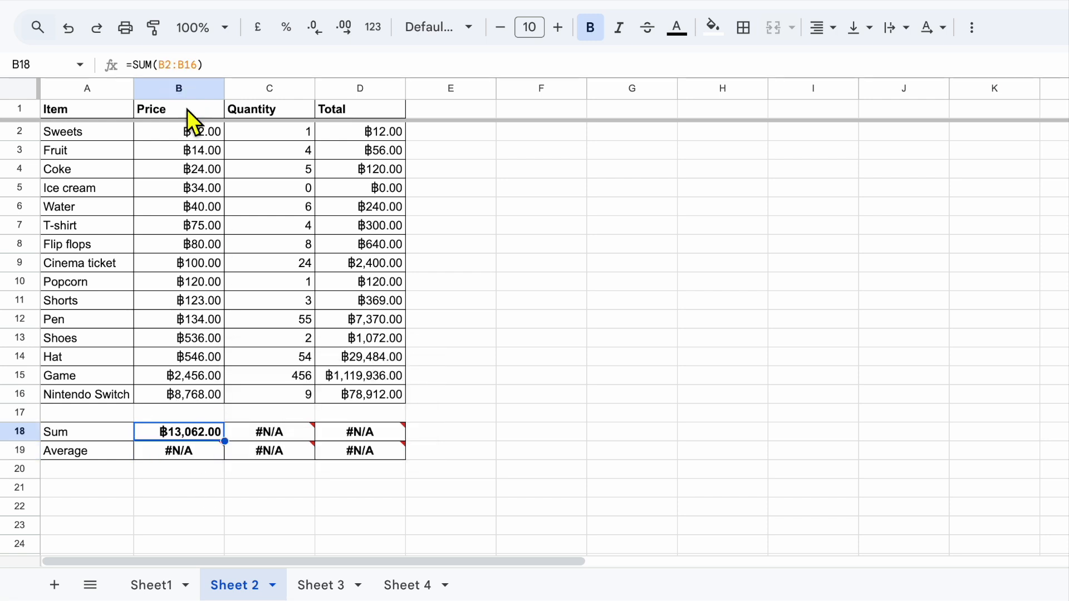
left_click(189, 65)
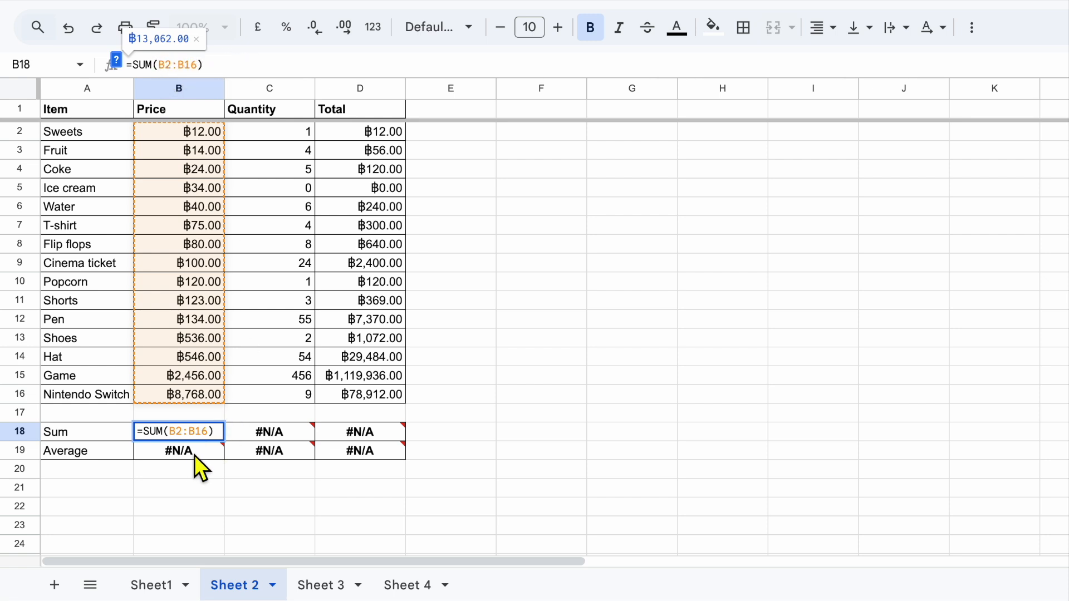
mouse_move(178, 467)
key("Return")
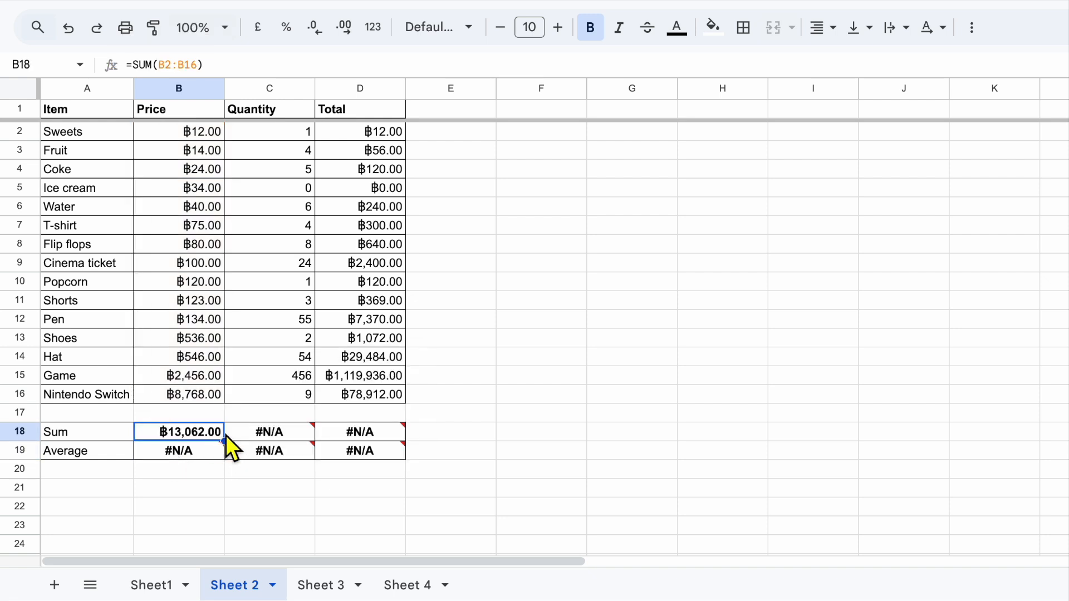
- Complete the Quantity sum in cell C18 as =SUM(C2:C16), and check the range it covers
left_click(245, 437)
left_click(160, 65)
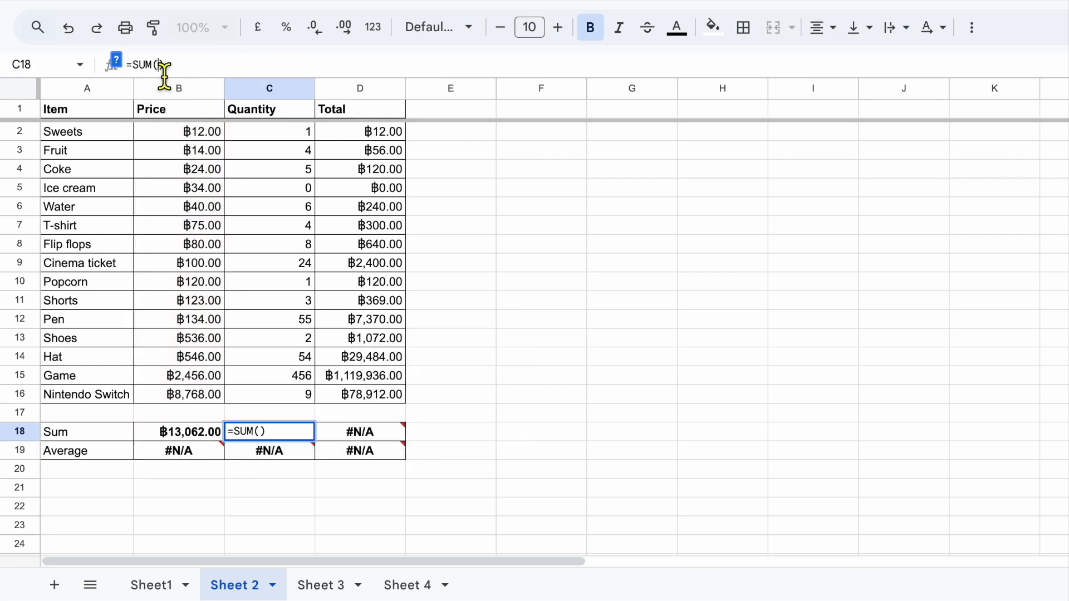
type("C2:C16")
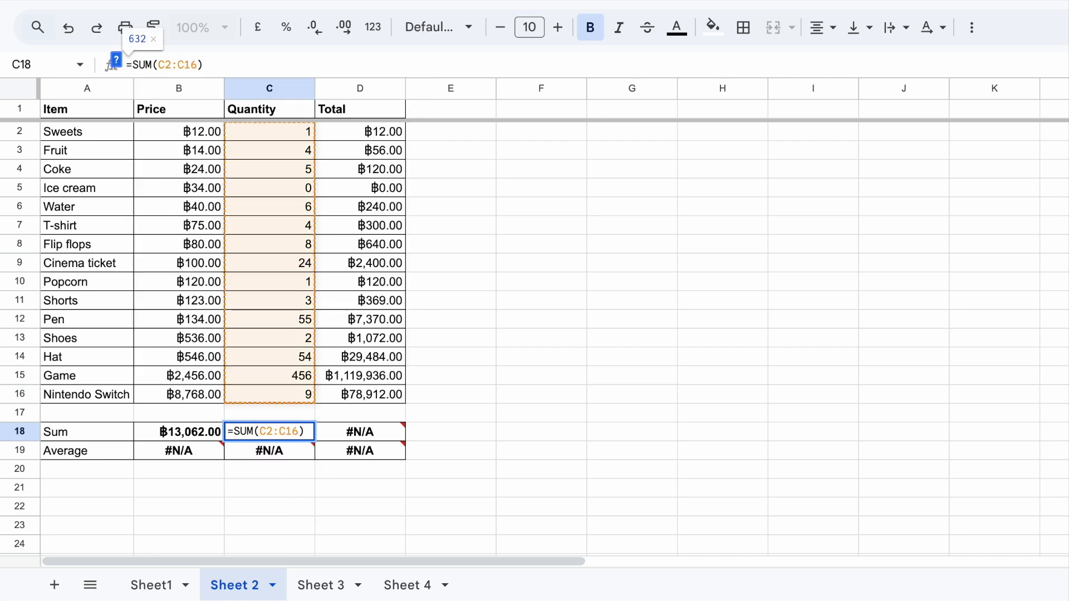
key("Return")
left_click(724, 263)
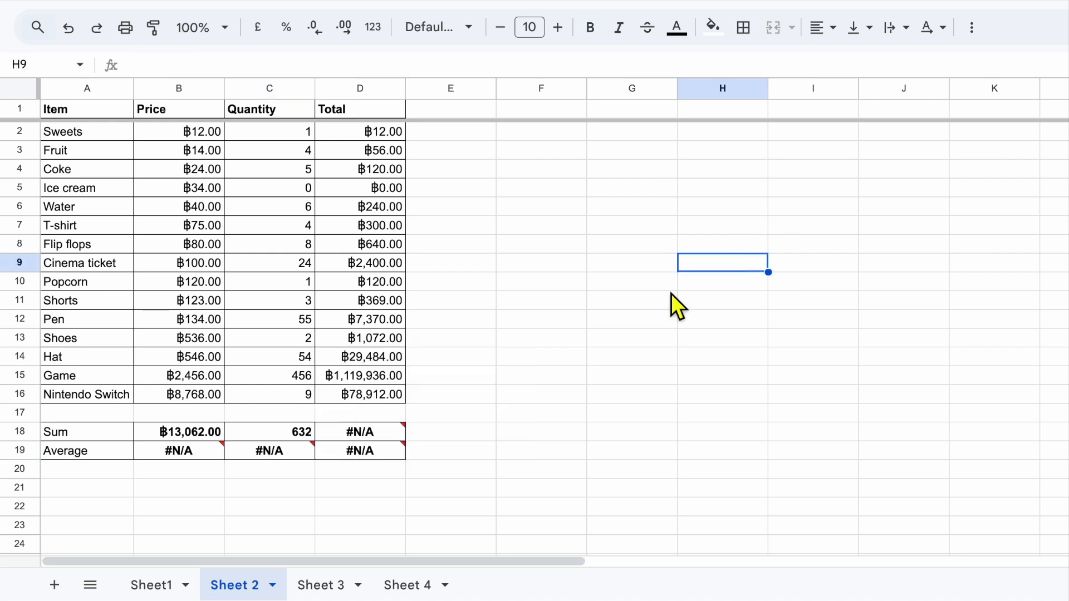
left_click(284, 432)
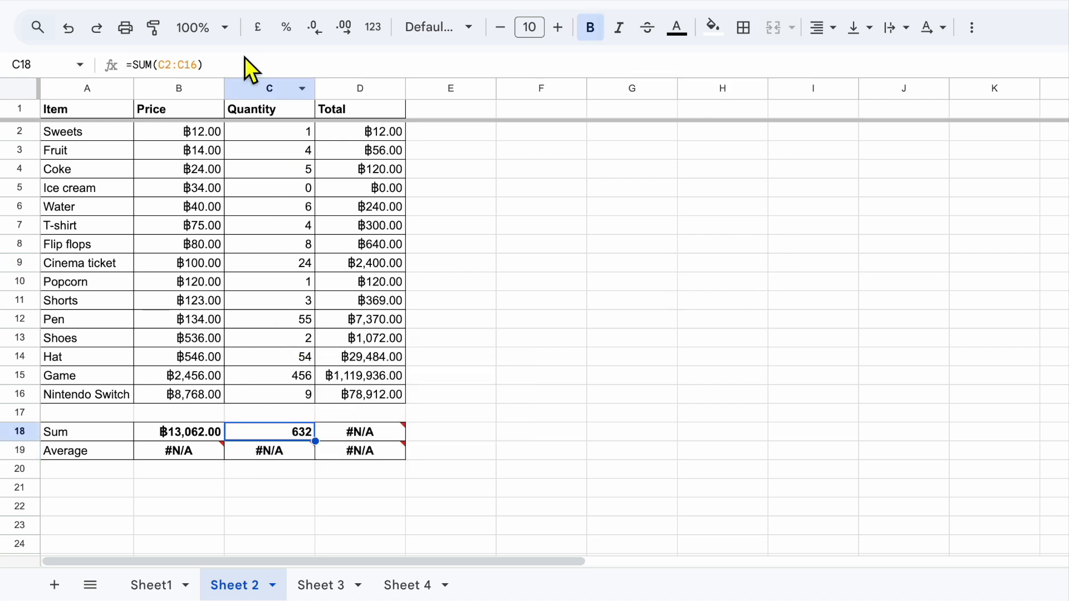
left_click(222, 64)
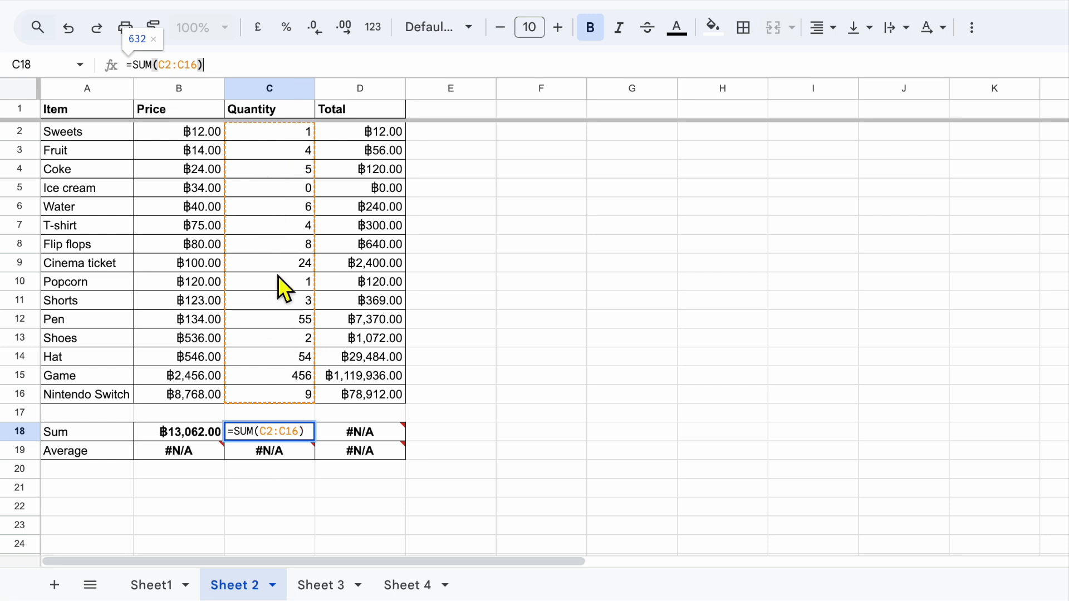
- Try the open-ended range D2:D in the Total sum formula in cell D18, and examine how far it extends
left_click(371, 437)
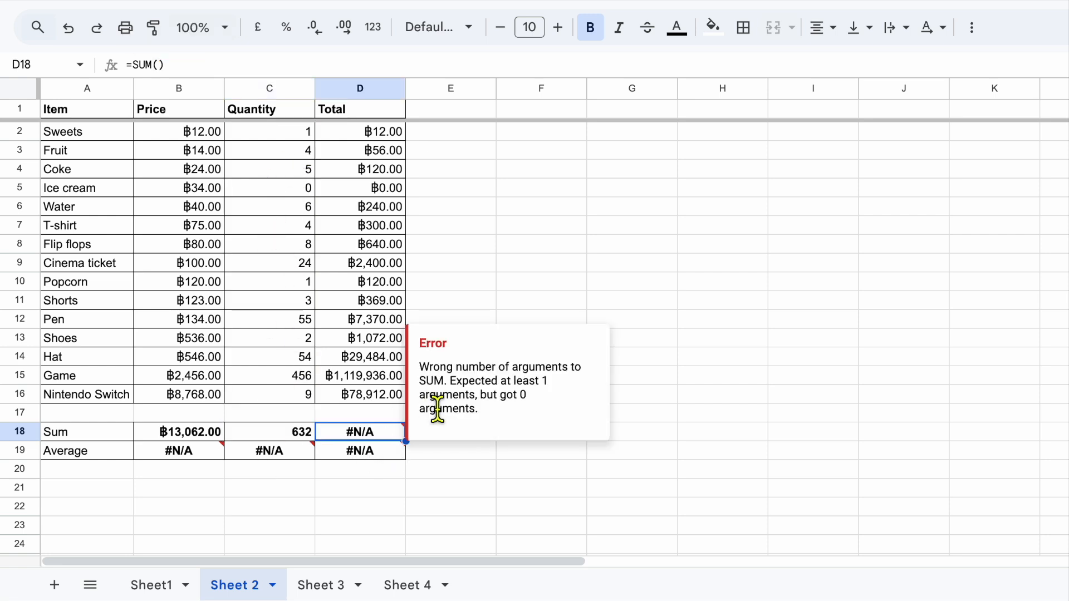
left_click(160, 65)
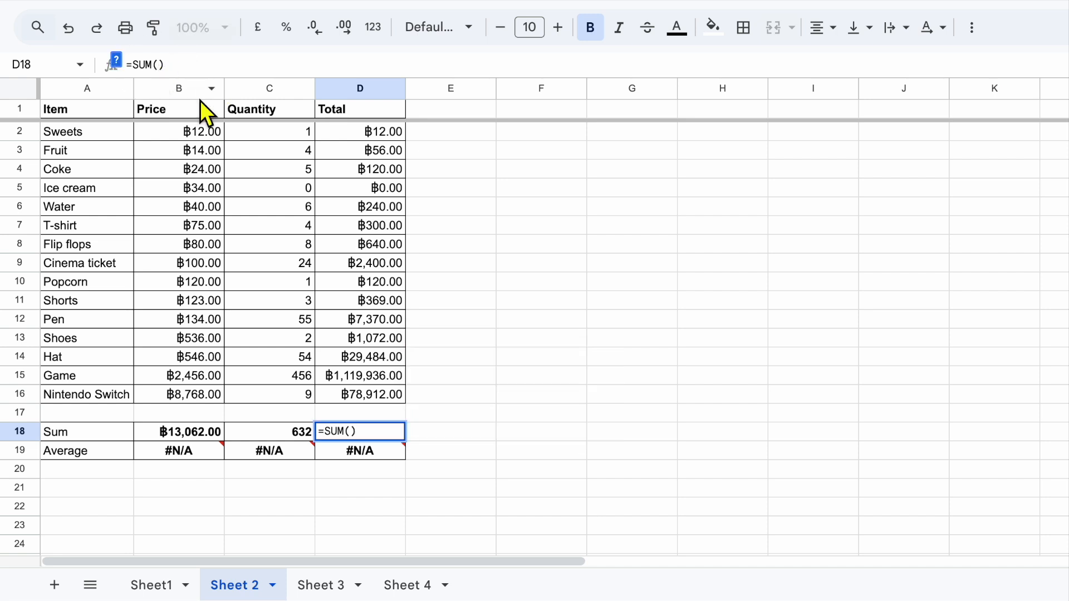
type("D2:D")
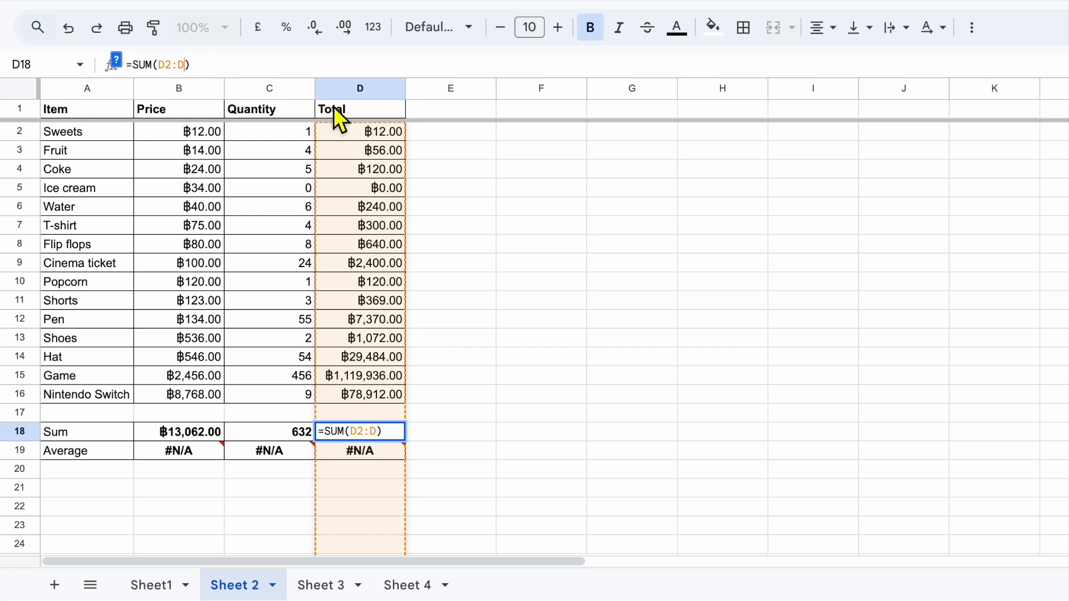
scroll(395, 500, "down", 20)
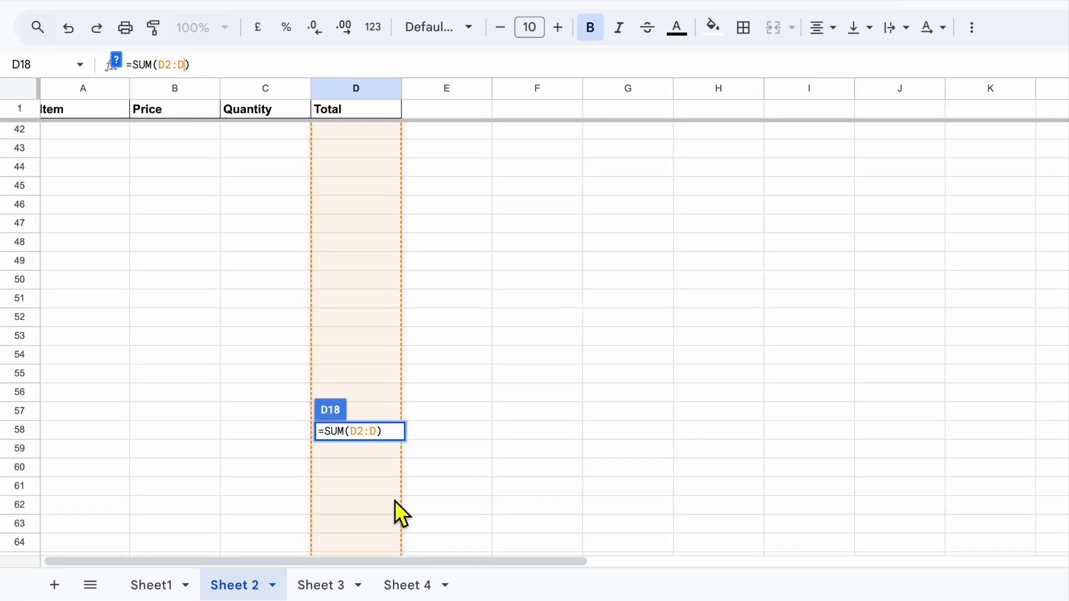
scroll(396, 500, "down", 10)
scroll(395, 500, "up", 20)
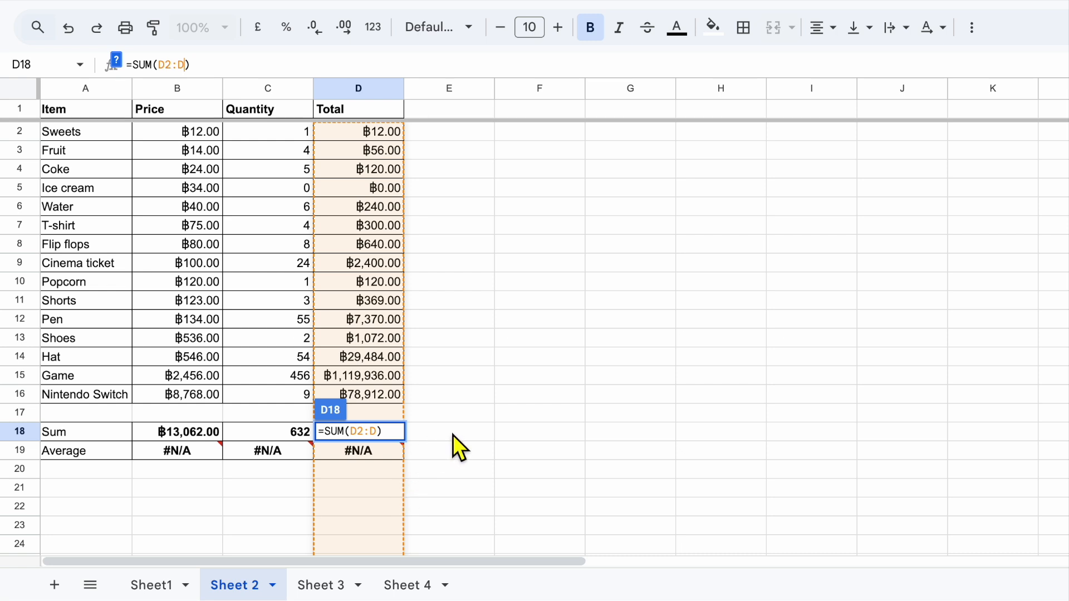
key("Return")
- Correct the Total sum in cell D18 to =SUM(D2:D16)
left_click(370, 436)
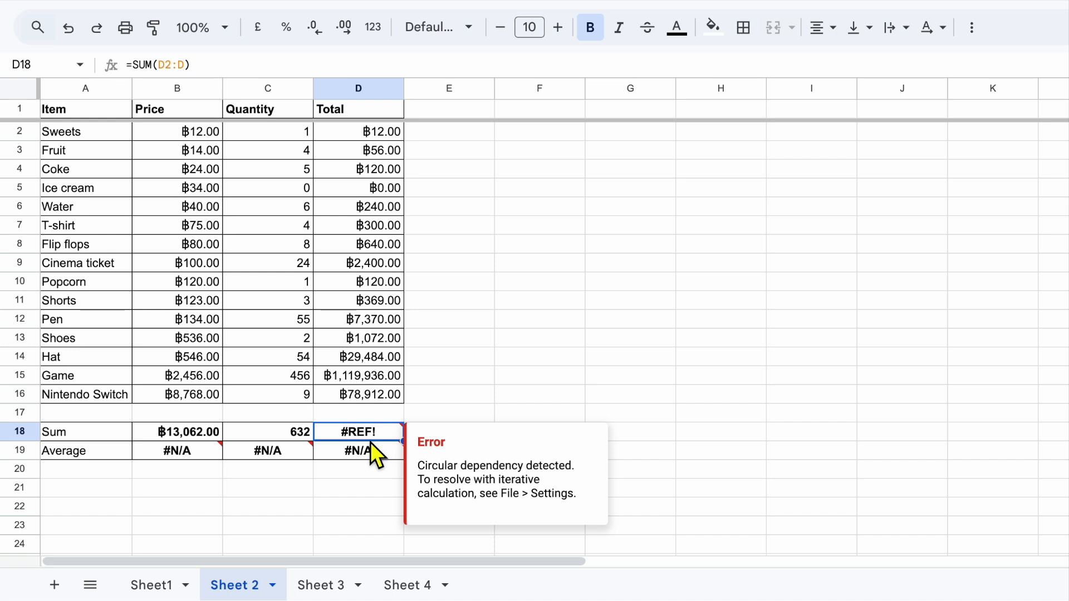
left_click(188, 65)
type("16")
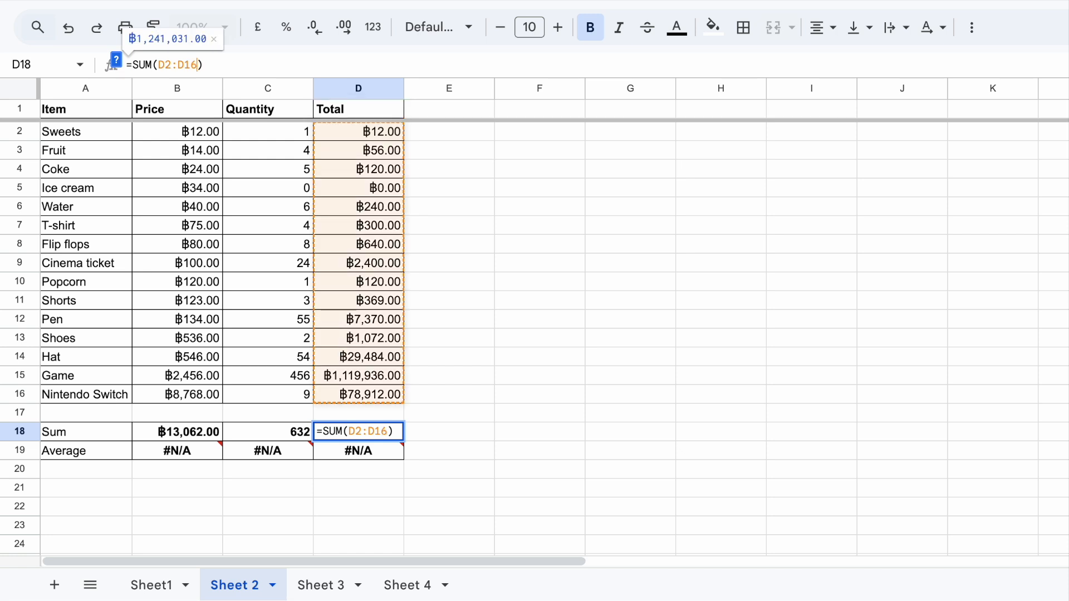
key("Return")
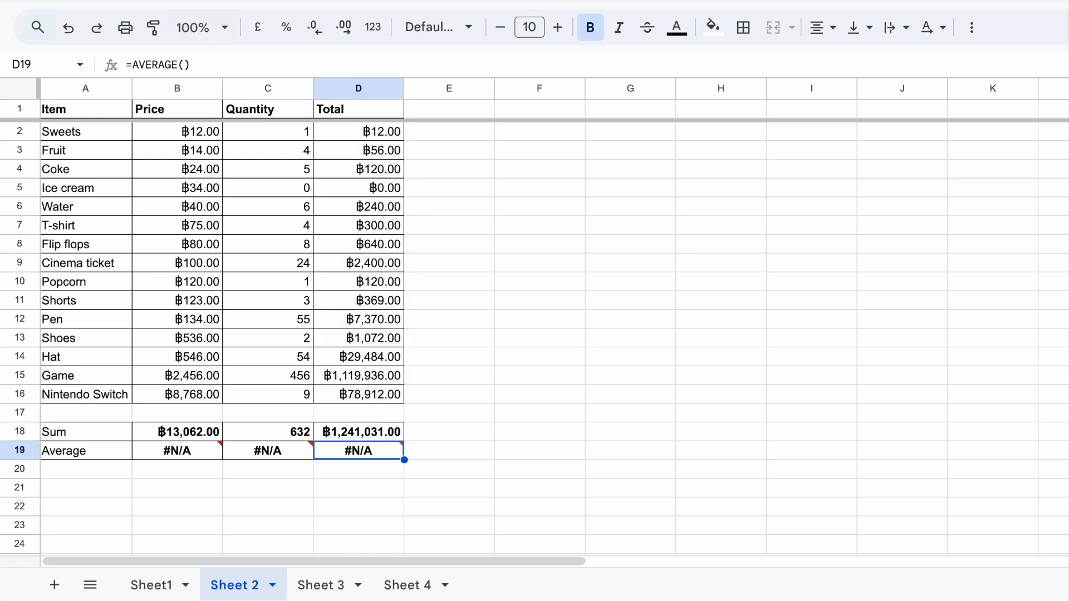
left_click(361, 436)
- Complete the Price average in cell B19 as =AVERAGE(B2:B15), and check the cell's formula
left_click(181, 462)
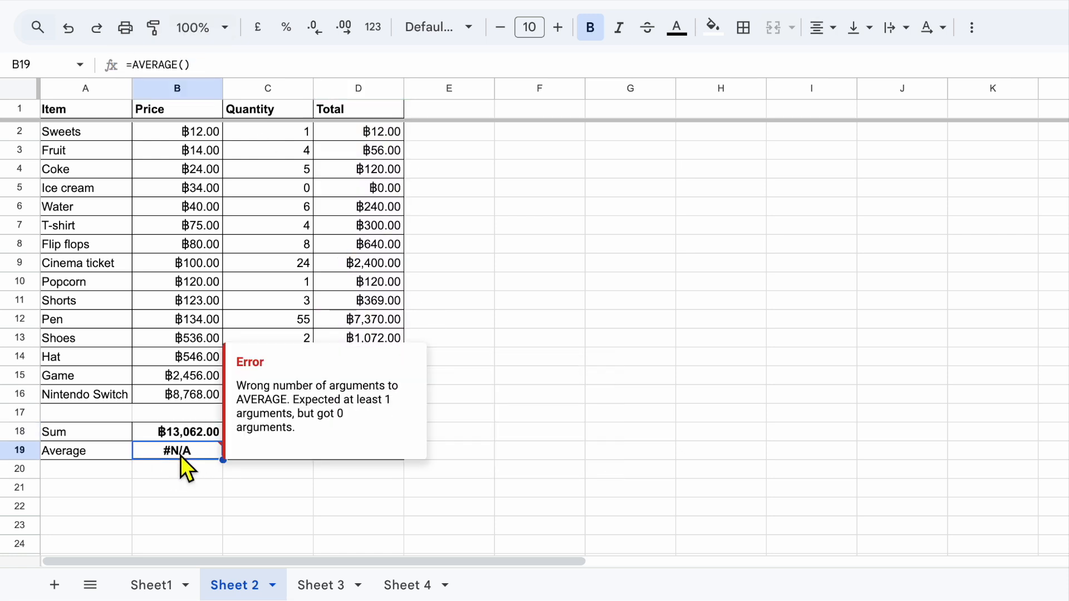
key("Return")
type("B2:B15")
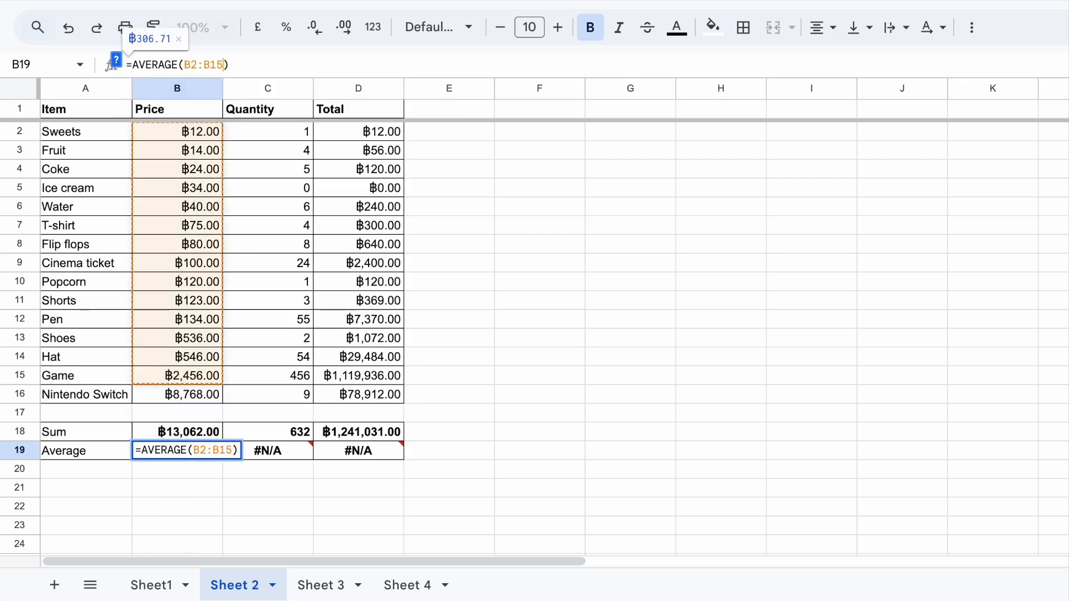
key("Return")
left_click(195, 459)
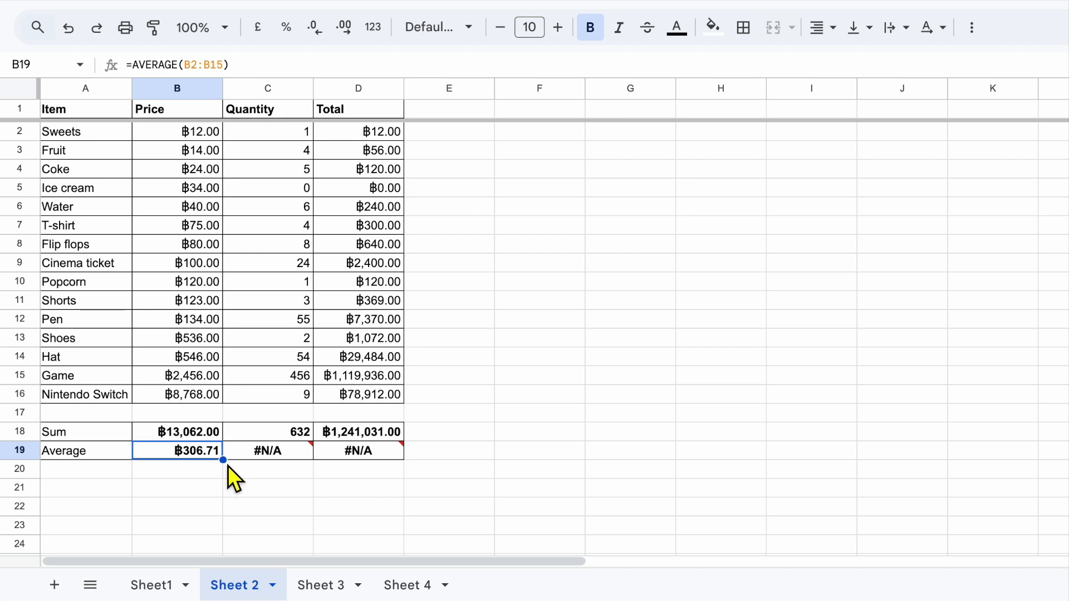
- Fill the average formula from B19 across to D19, and check the formulas in the Average row
left_click_drag(230, 470, 373, 462)
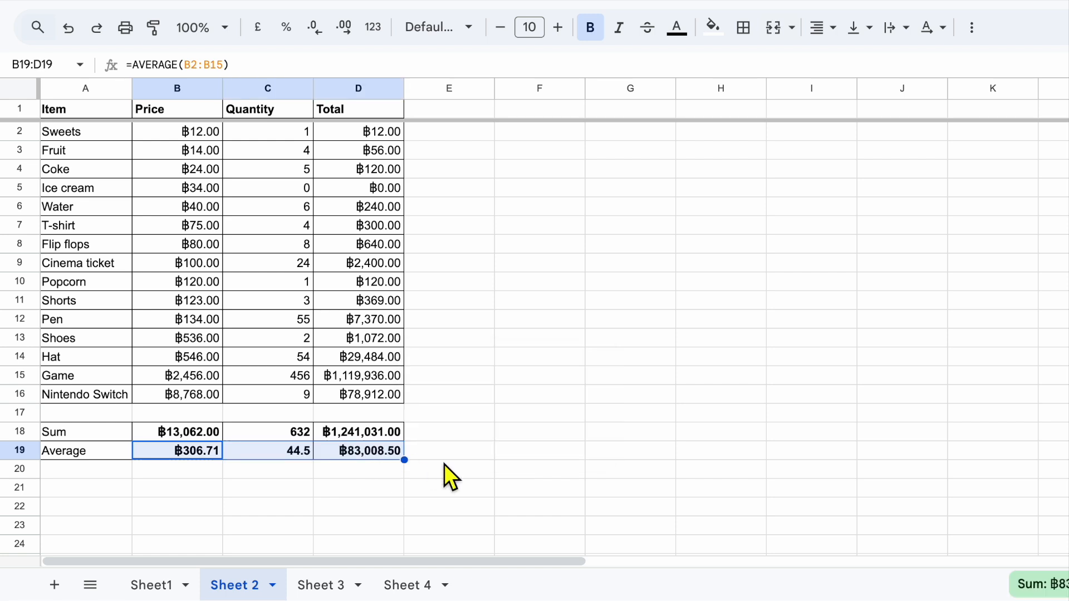
left_click(443, 462)
left_click(386, 457)
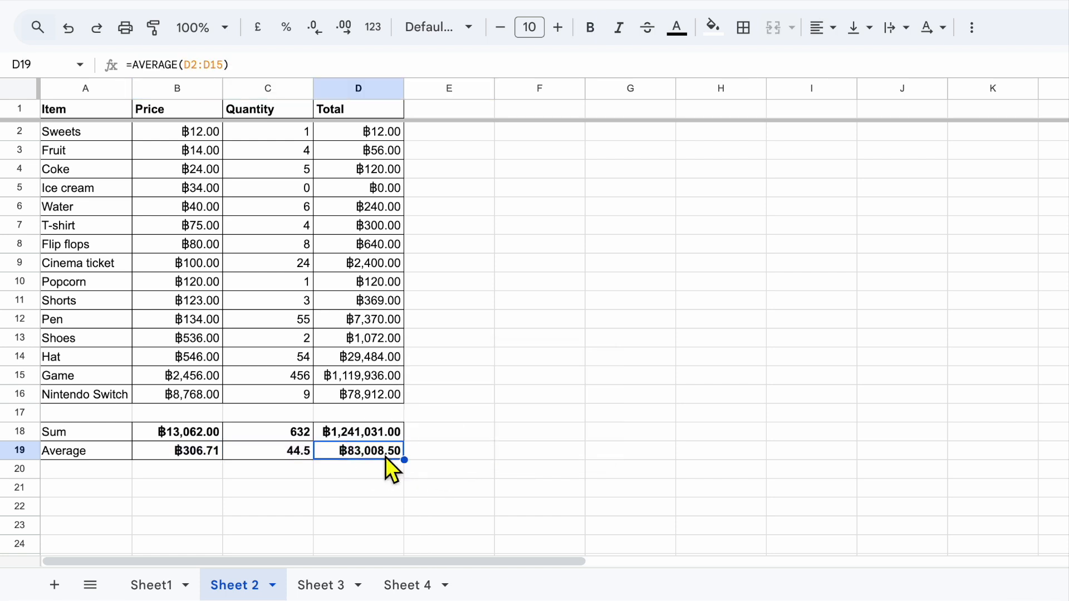
left_click(284, 454)
left_click(197, 455)
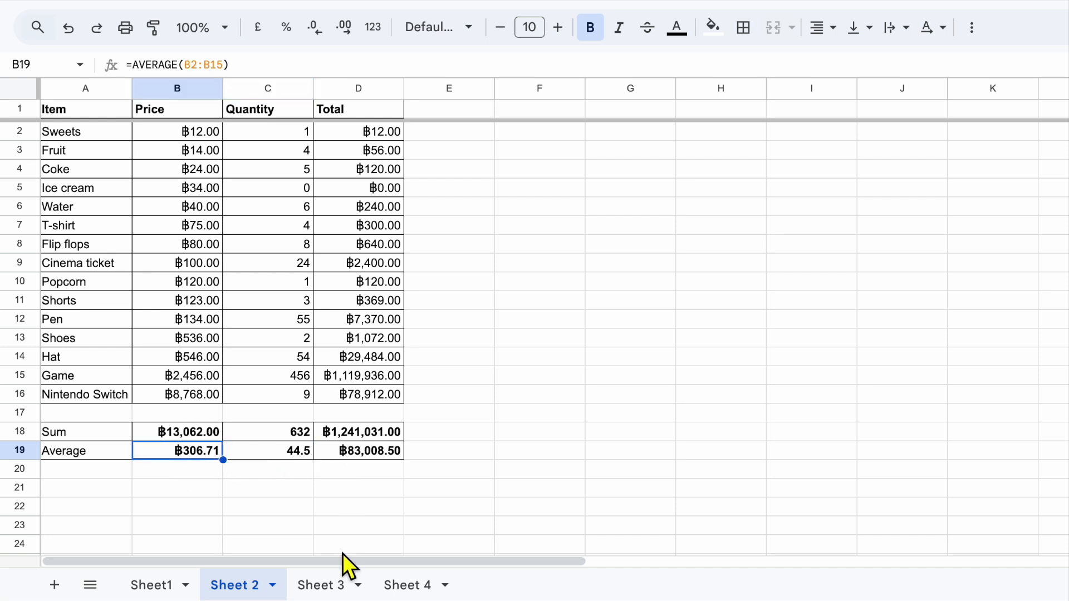
- On Sheet 3, complete the Food sum in cell H5 as =SUM(E2, E3, E5, E10)
left_click(328, 593)
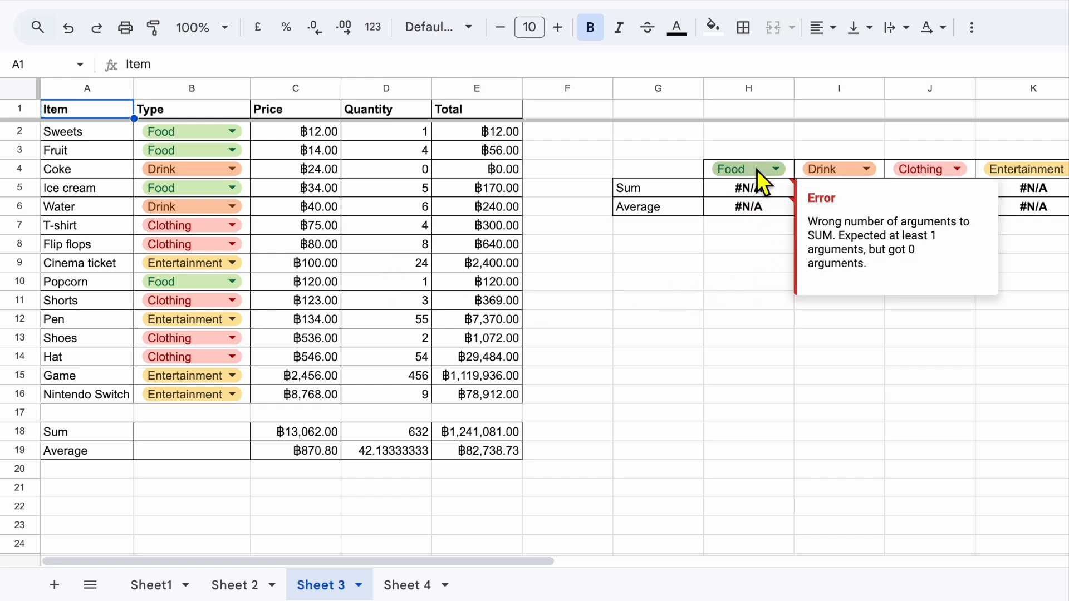
left_click(752, 190)
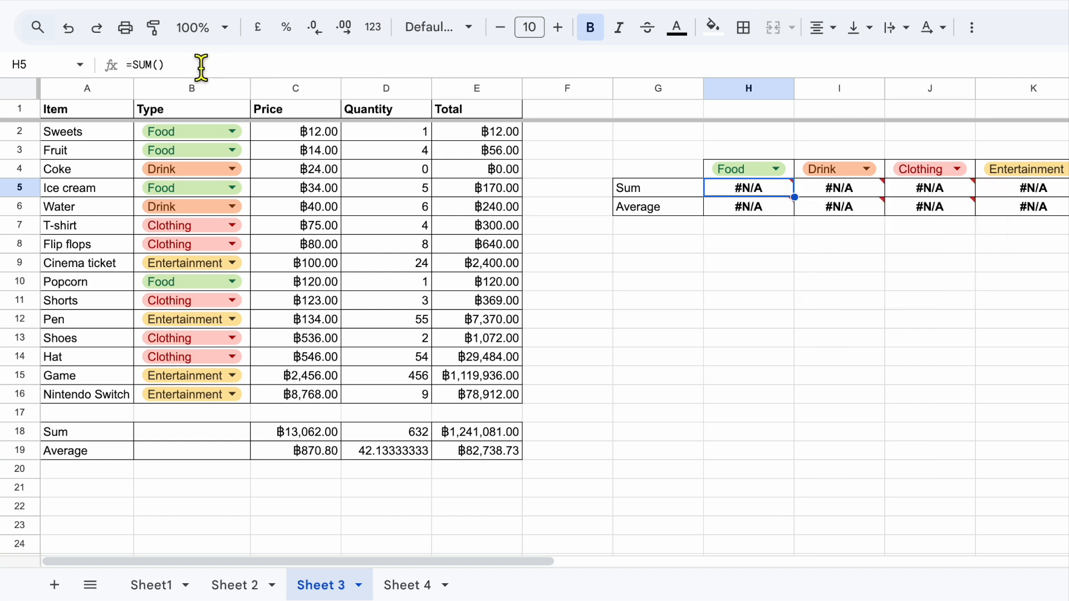
left_click(162, 72)
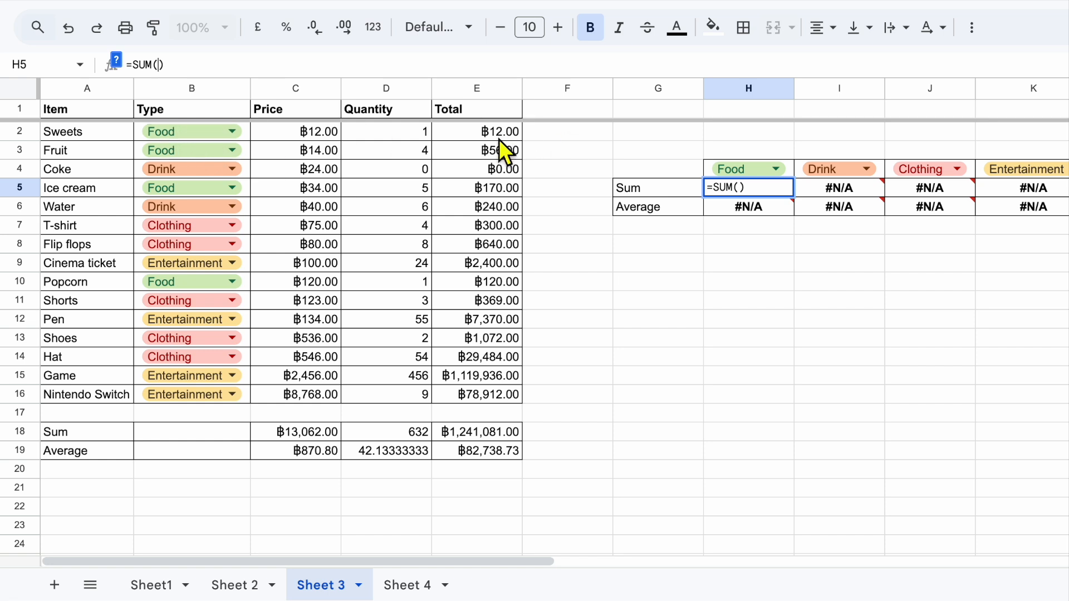
type("E2")
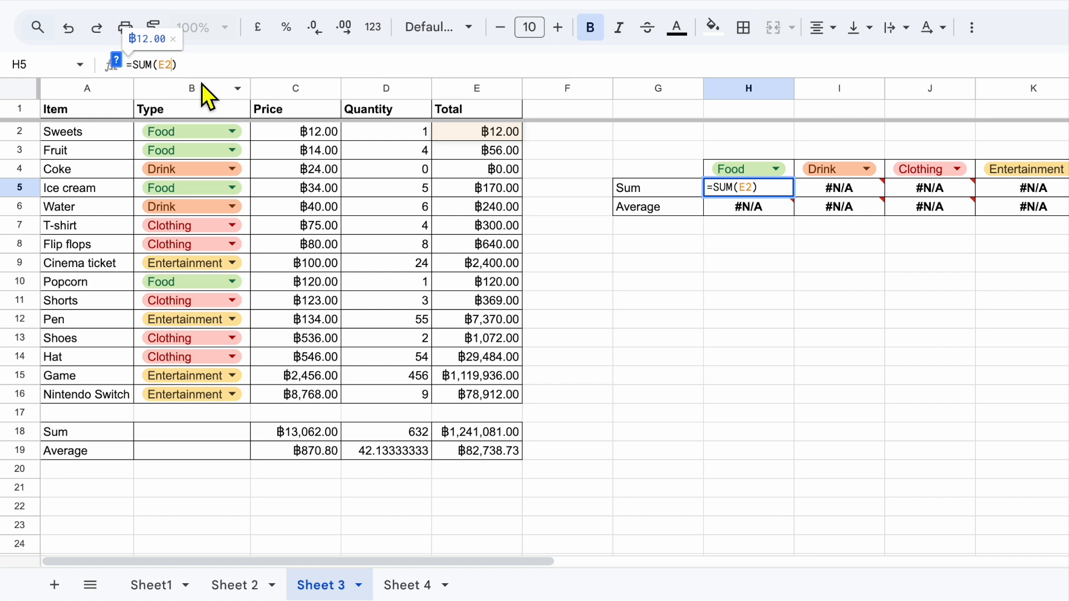
type(", ")
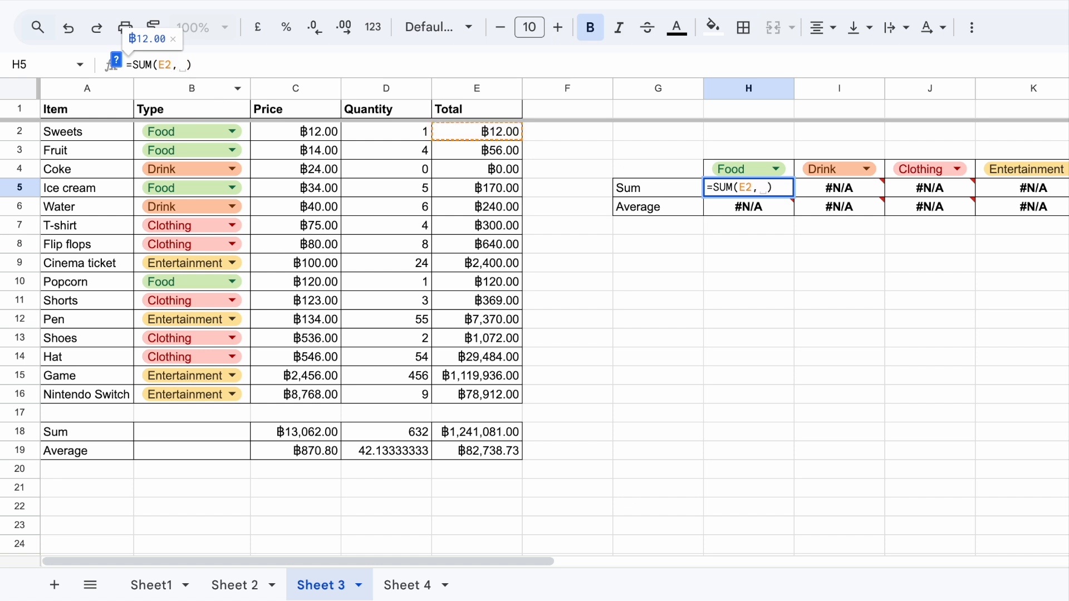
type("E3")
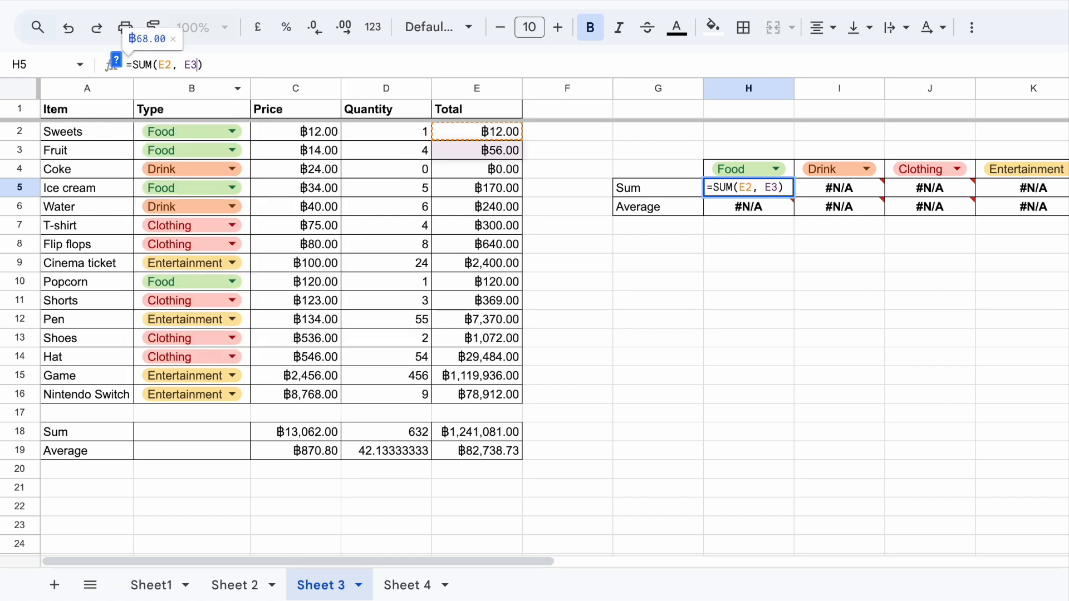
type(", E5, ")
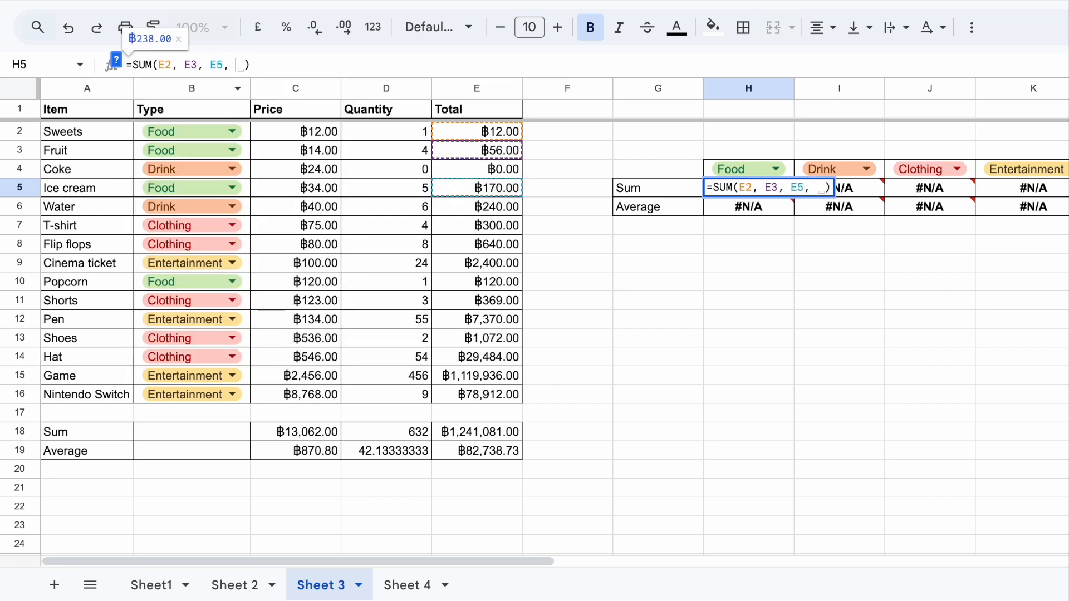
type("E10")
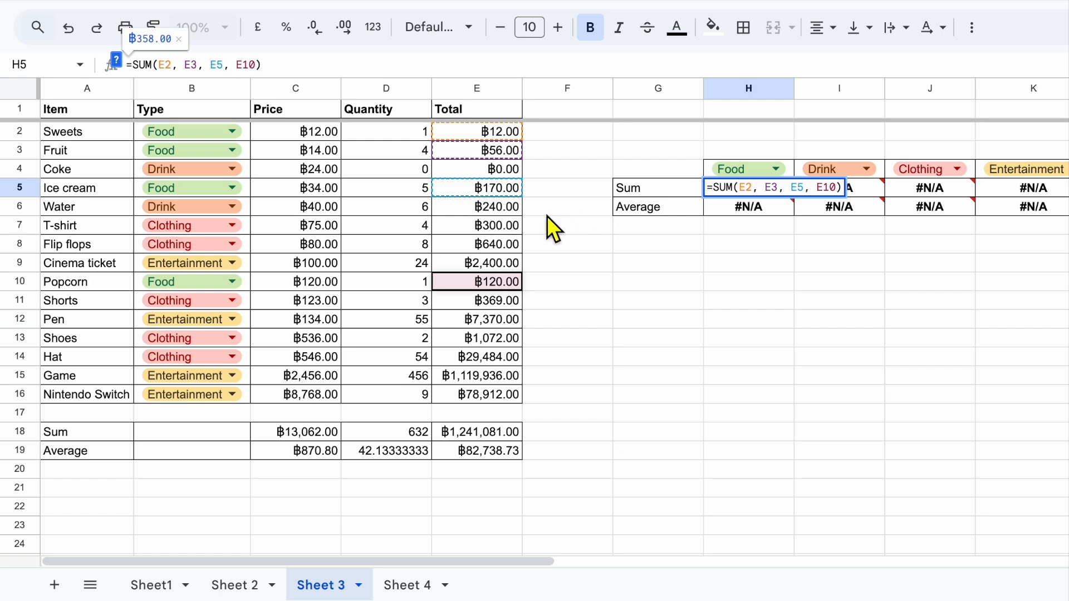
key("Return")
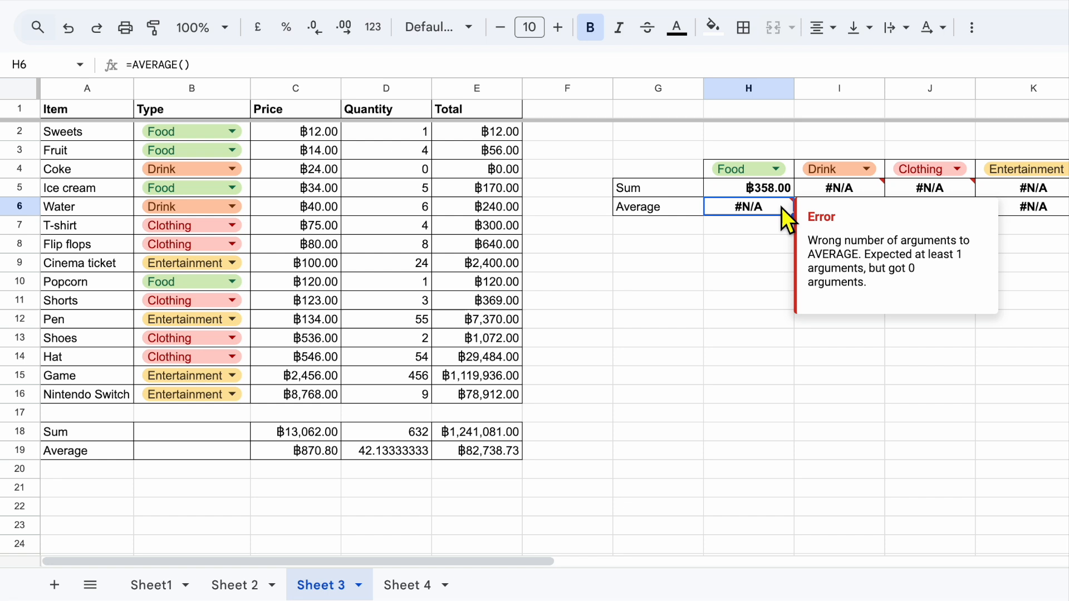
- Complete the Drink sum in cell I5 as =SUM(E4, E6)
left_click(852, 191)
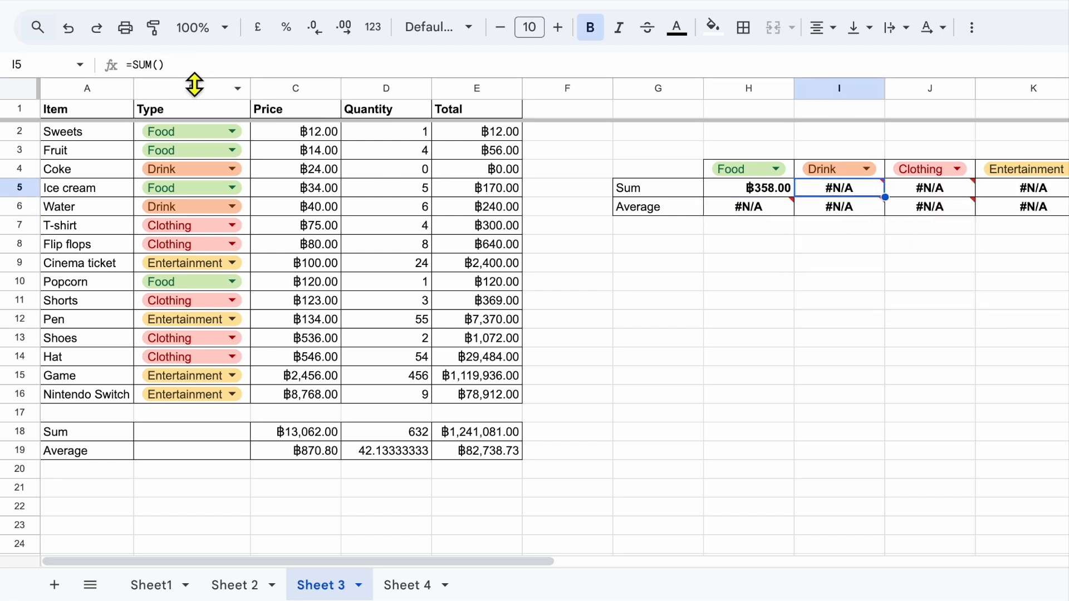
left_click(160, 65)
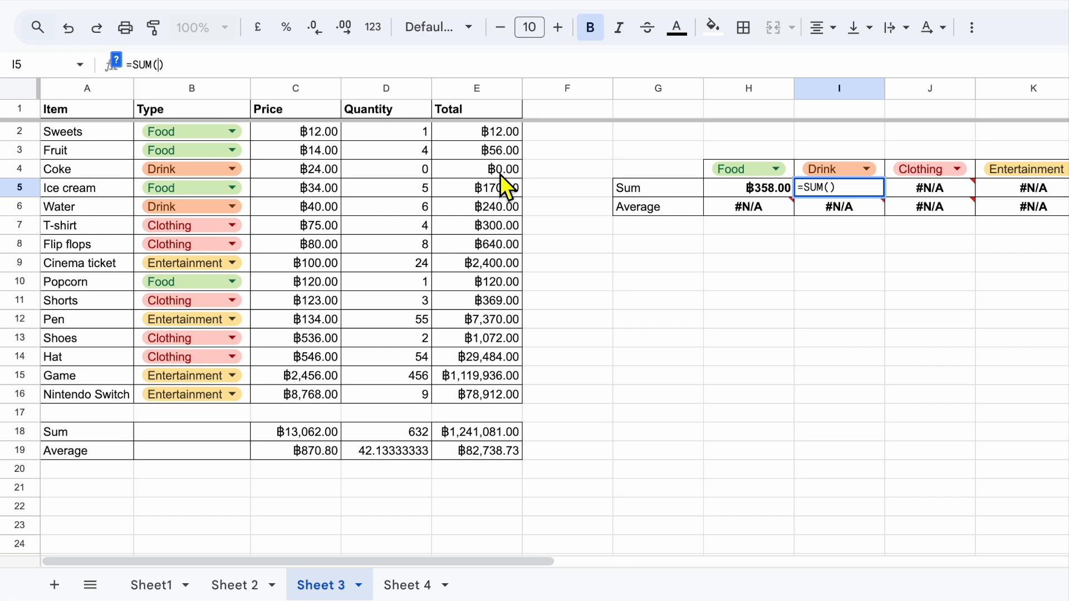
type("E4, ")
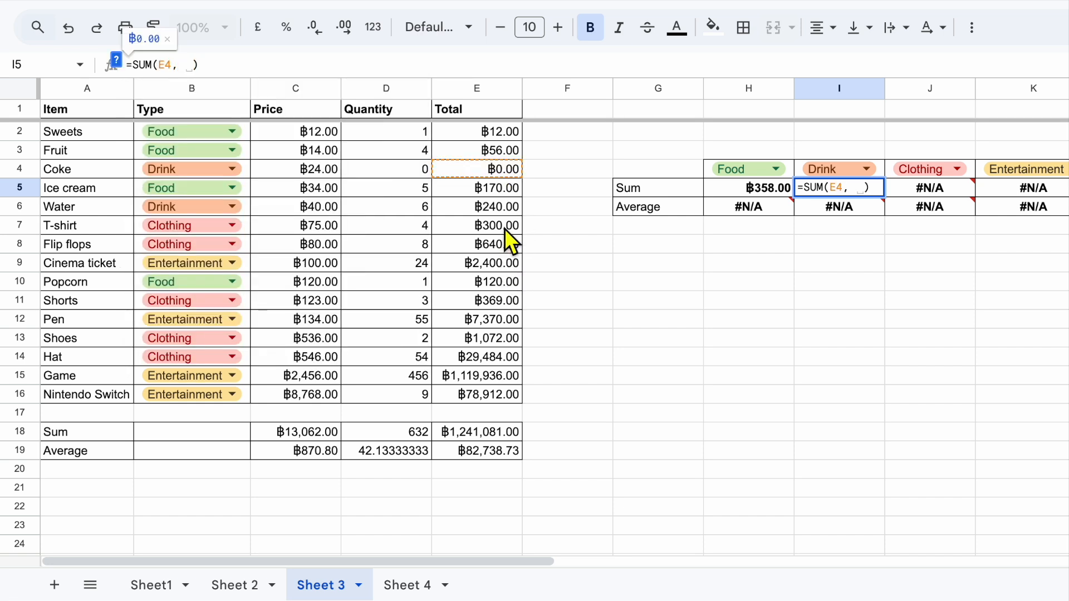
type("E6")
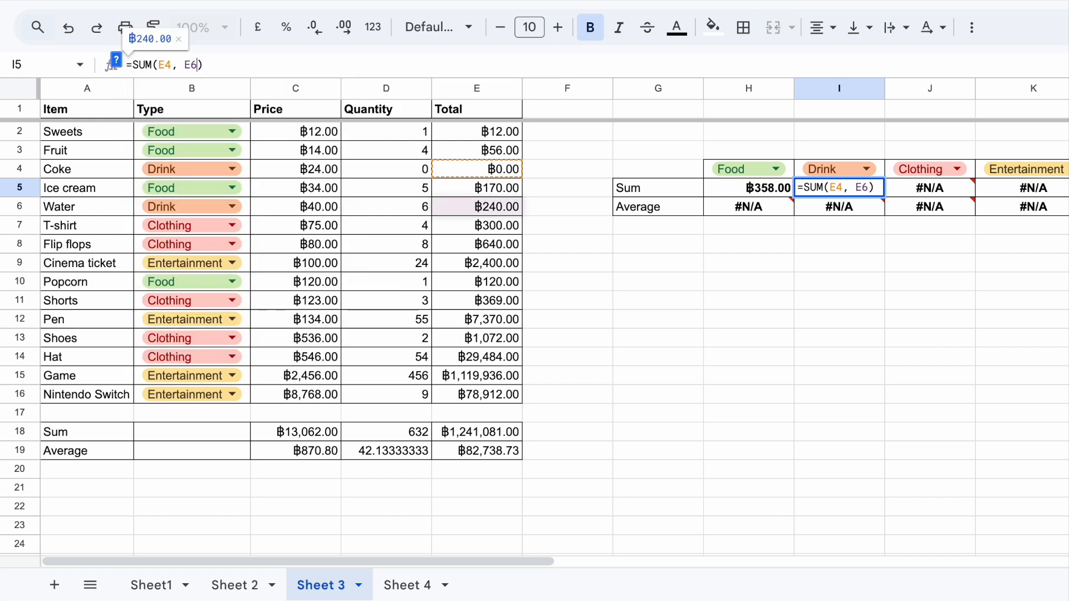
key("Return")
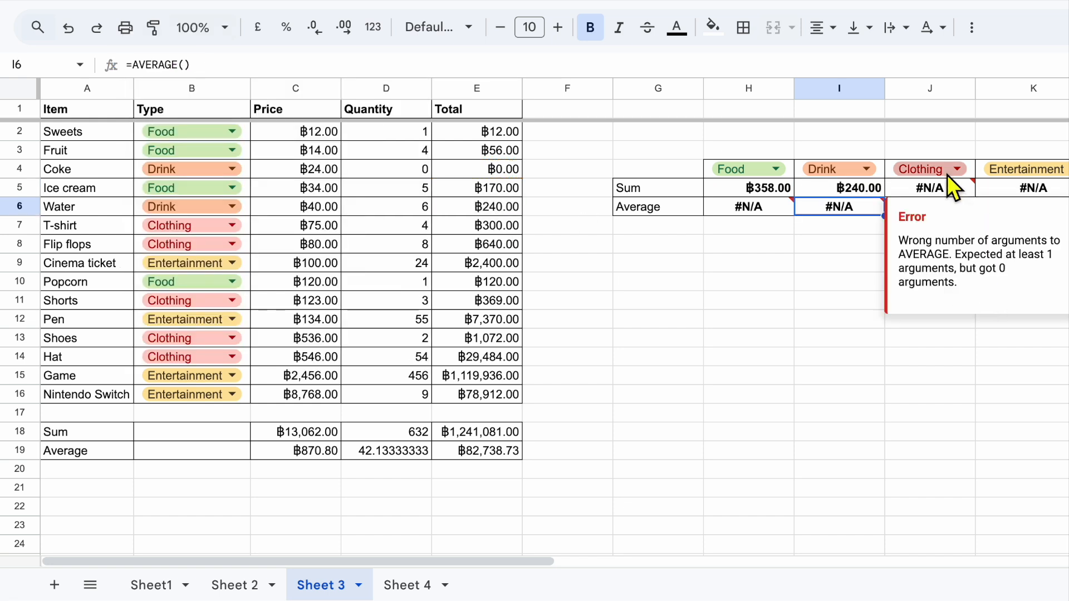
- Complete the Clothing sum in cell J5 as =SUM(E7, E8, E11, E13, E14), and check the Food sum's formula in H5
left_click(934, 192)
left_click(160, 65)
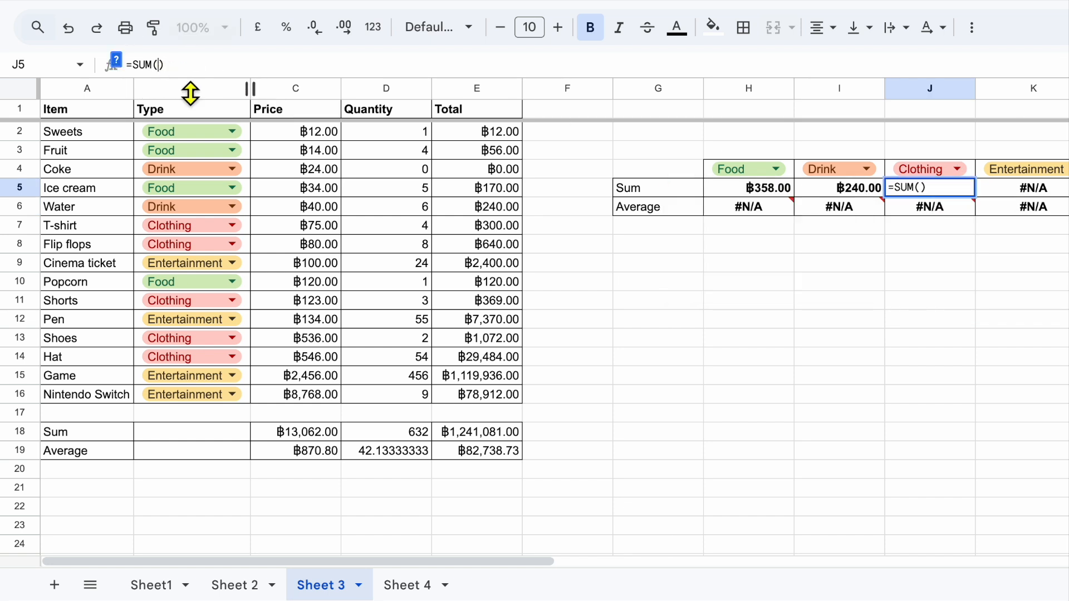
type("E")
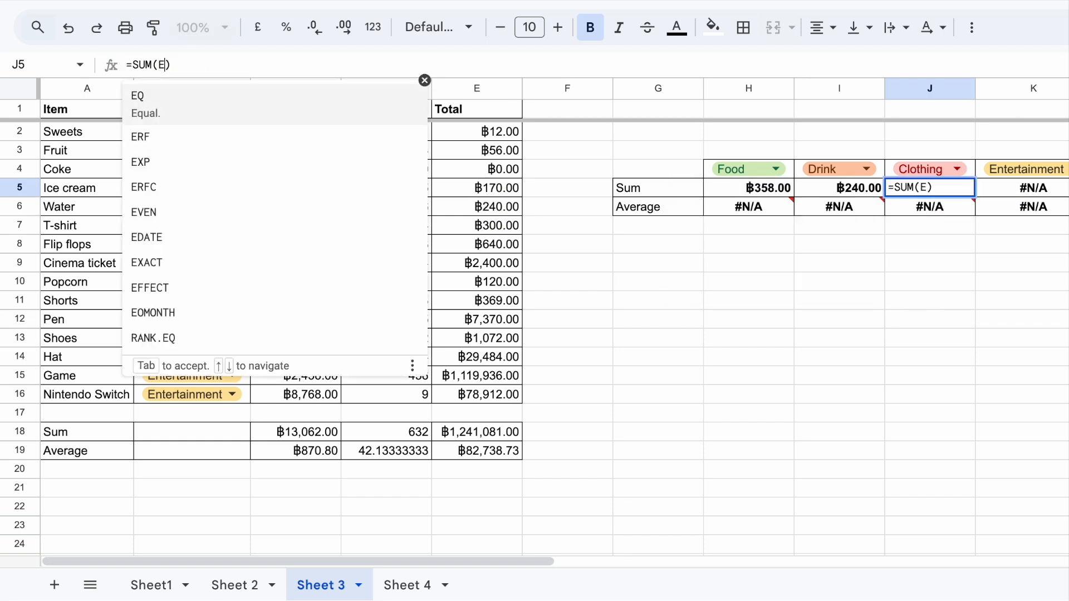
left_click(506, 228)
type(", E8, E11, E13, E14")
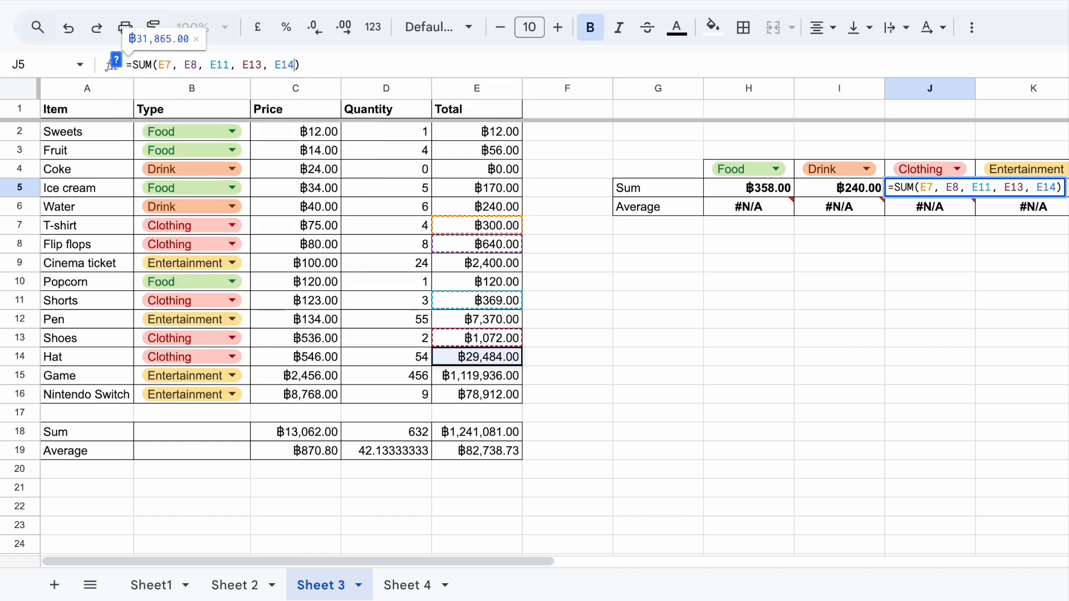
key("Return")
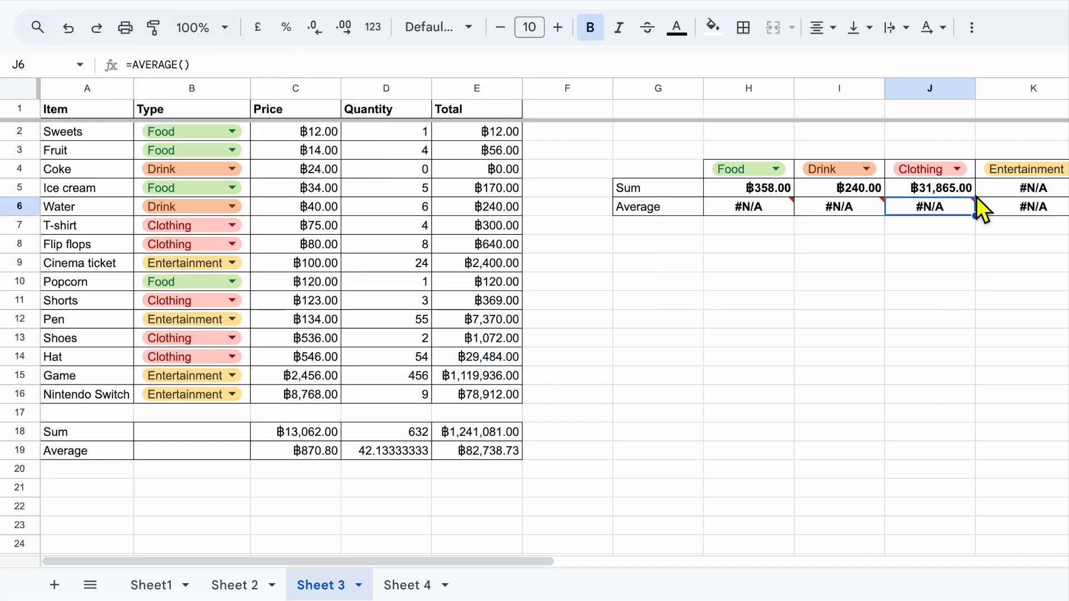
mouse_move(736, 211)
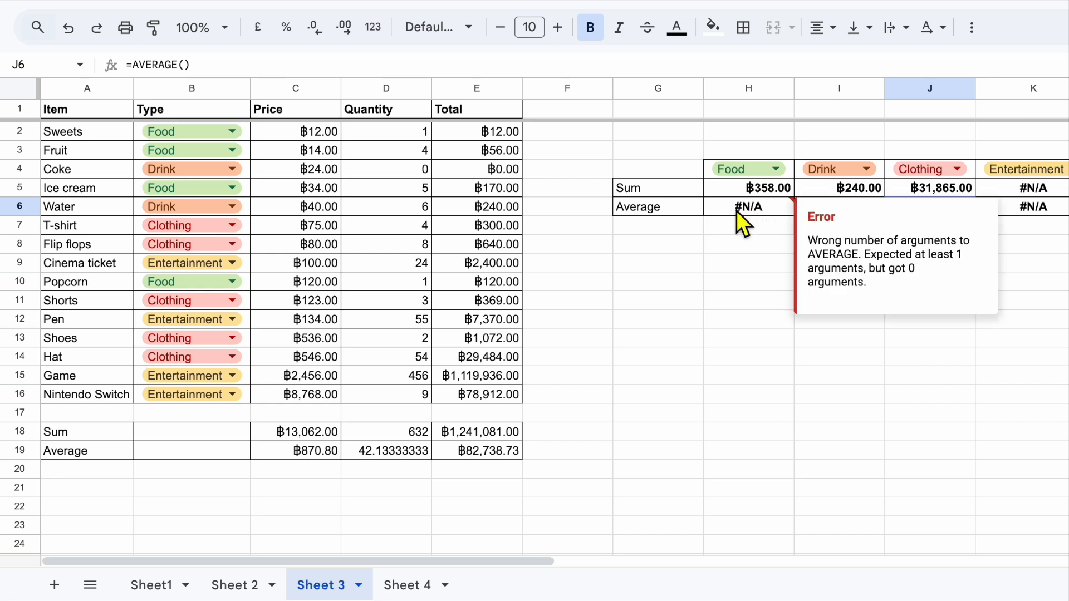
left_click(769, 187)
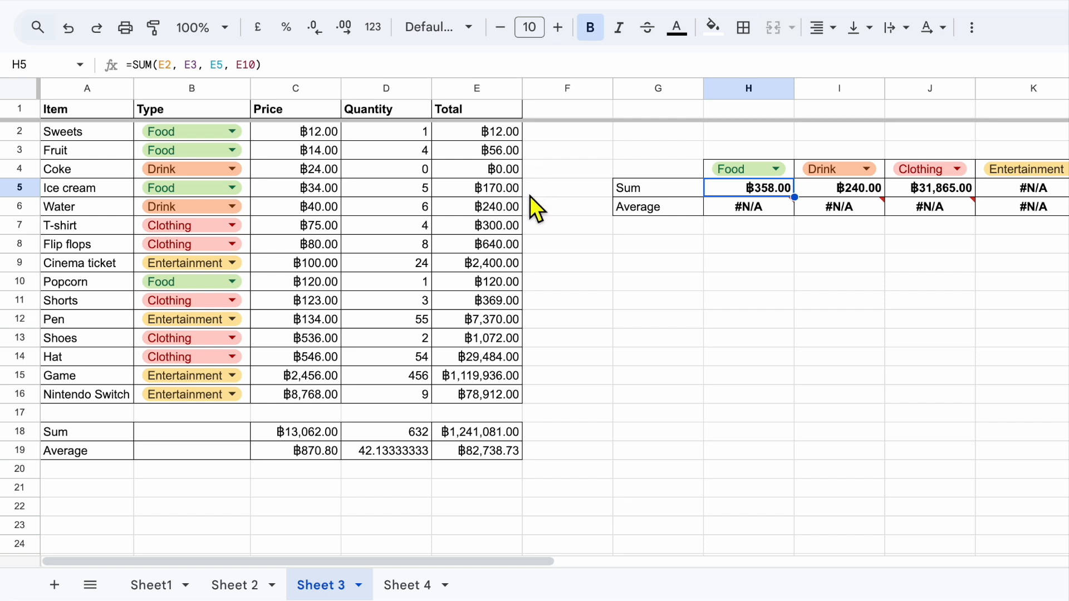
- Select the Food sum cell B2 on Sheet 4, and review the tables on the other three sheets
left_click(410, 586)
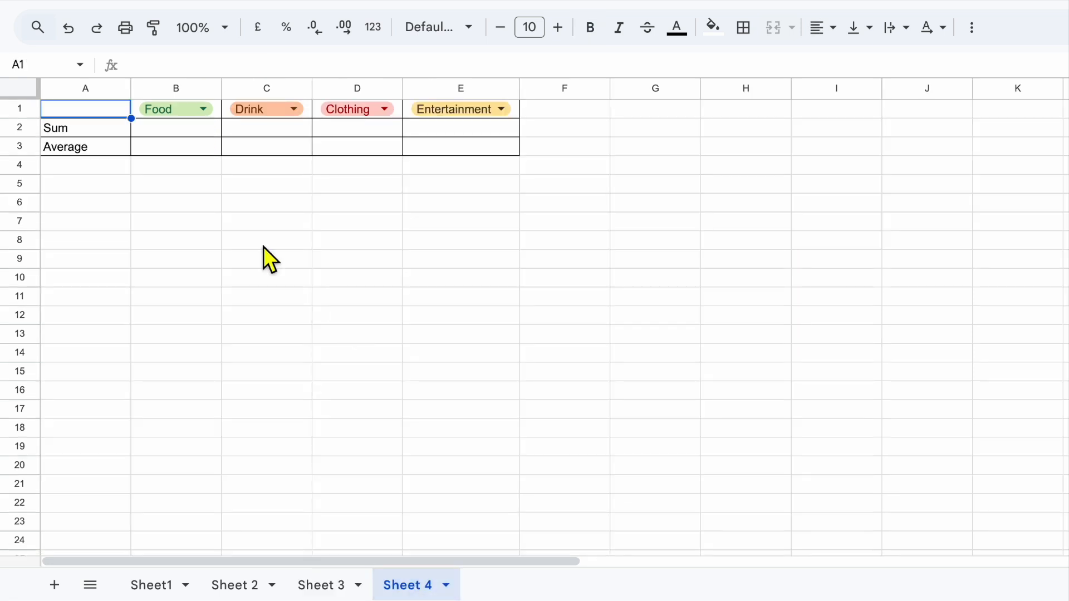
left_click(164, 131)
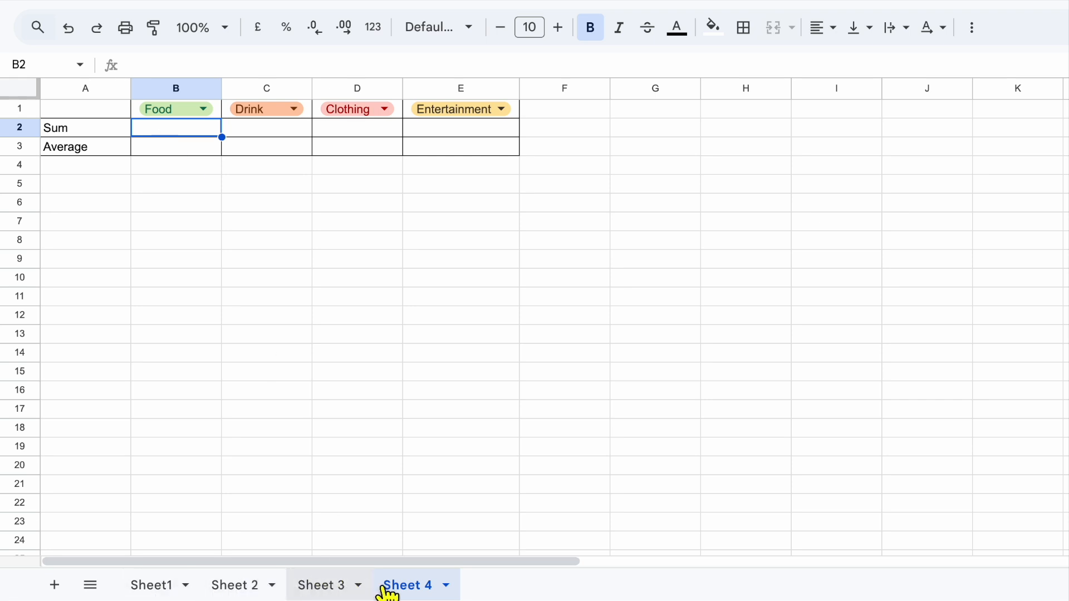
left_click(174, 592)
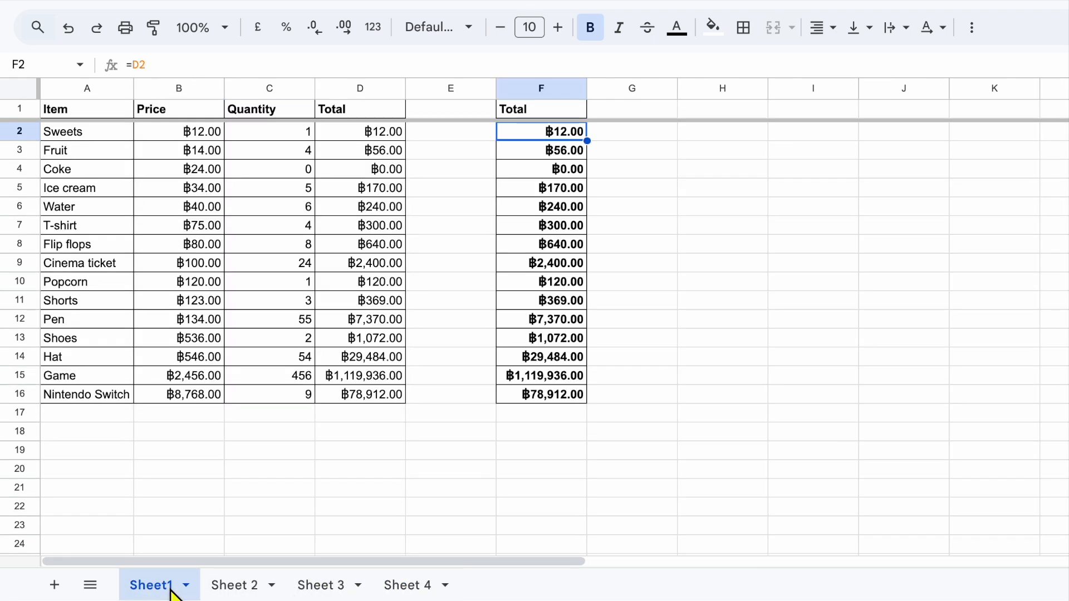
left_click(225, 591)
left_click(322, 594)
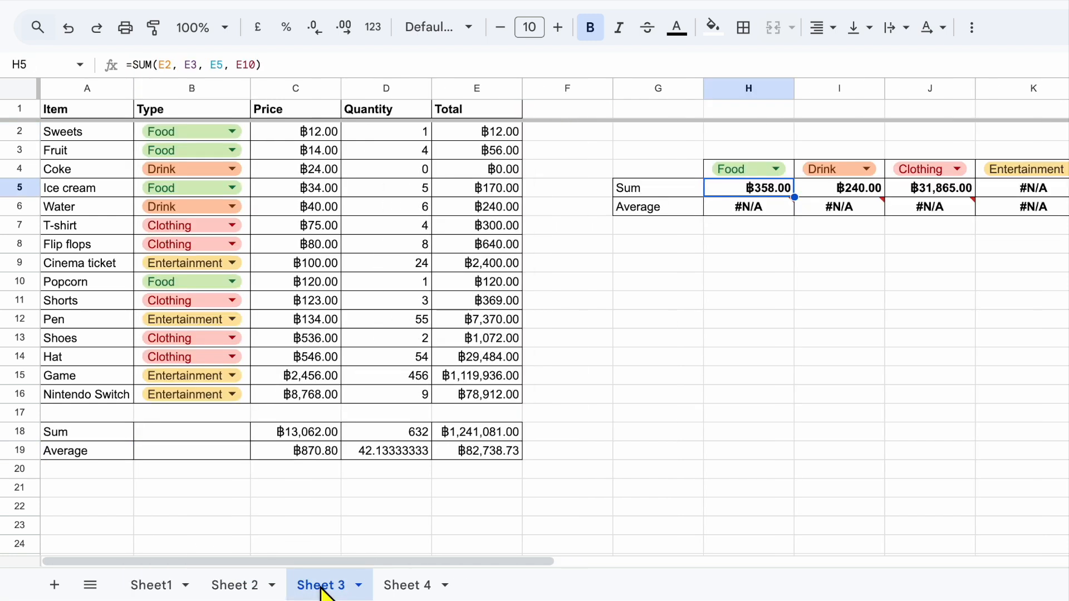
left_click(413, 592)
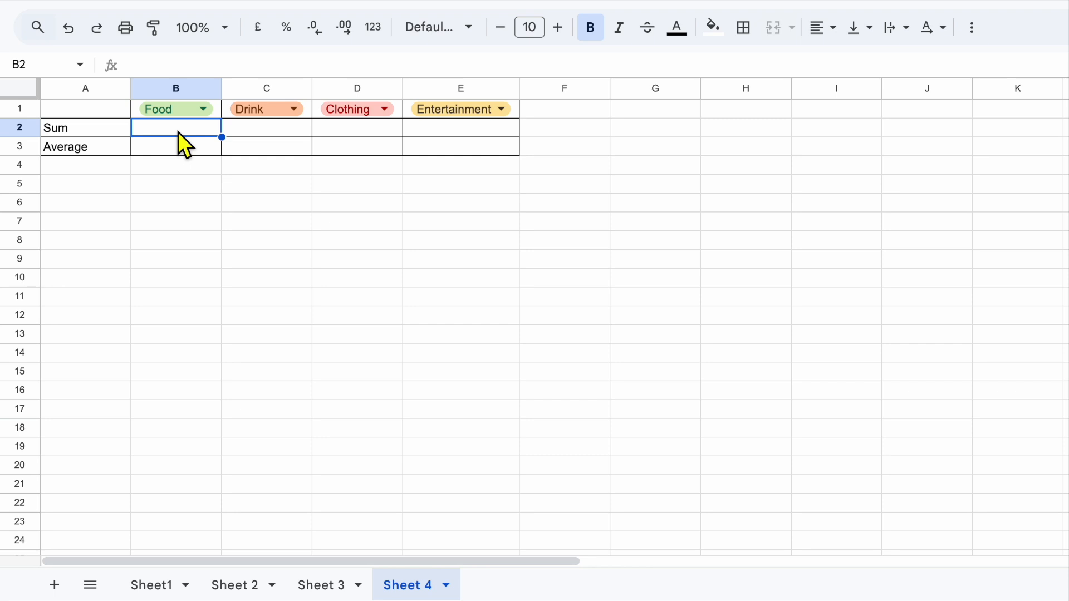
- Reference Sheet 3's Food sum in cell B2 of Sheet 4 as ='Sheet 3'!H5, and check the cell's formula
type("=")
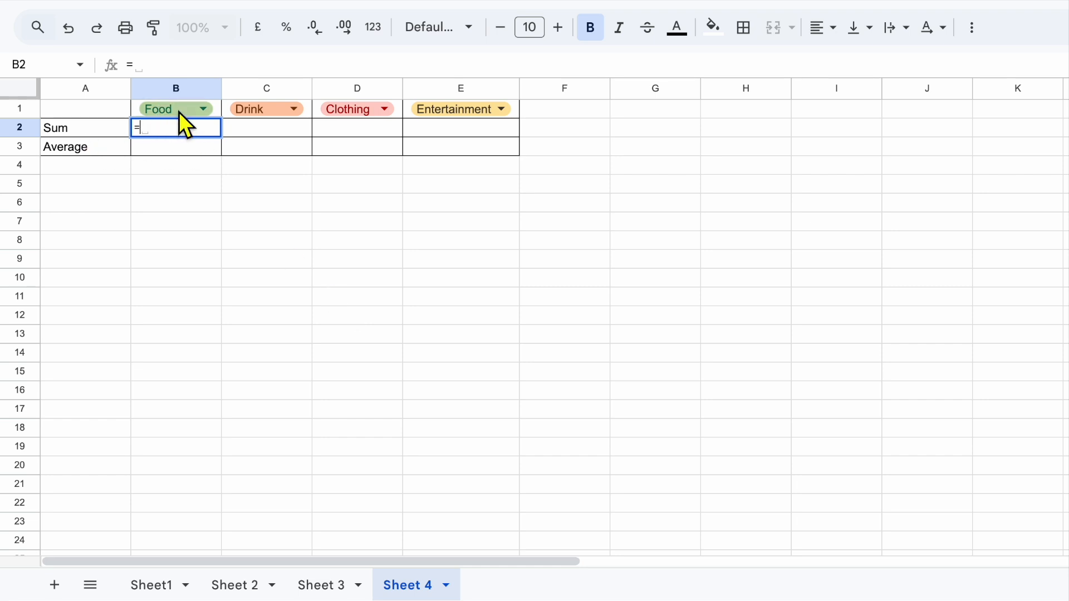
left_click(326, 589)
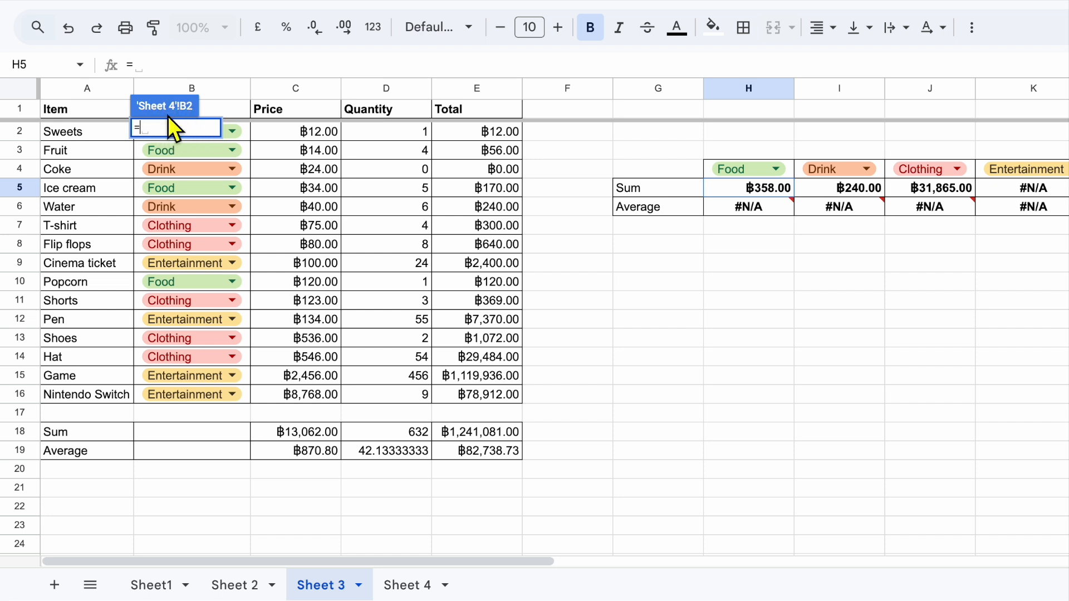
left_click(758, 189)
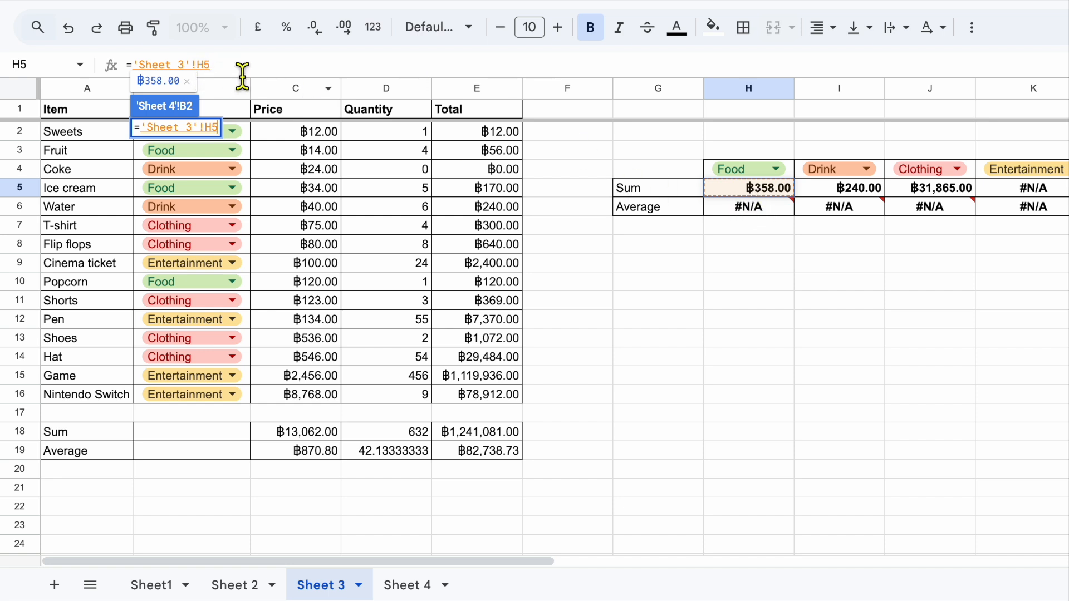
key("Return")
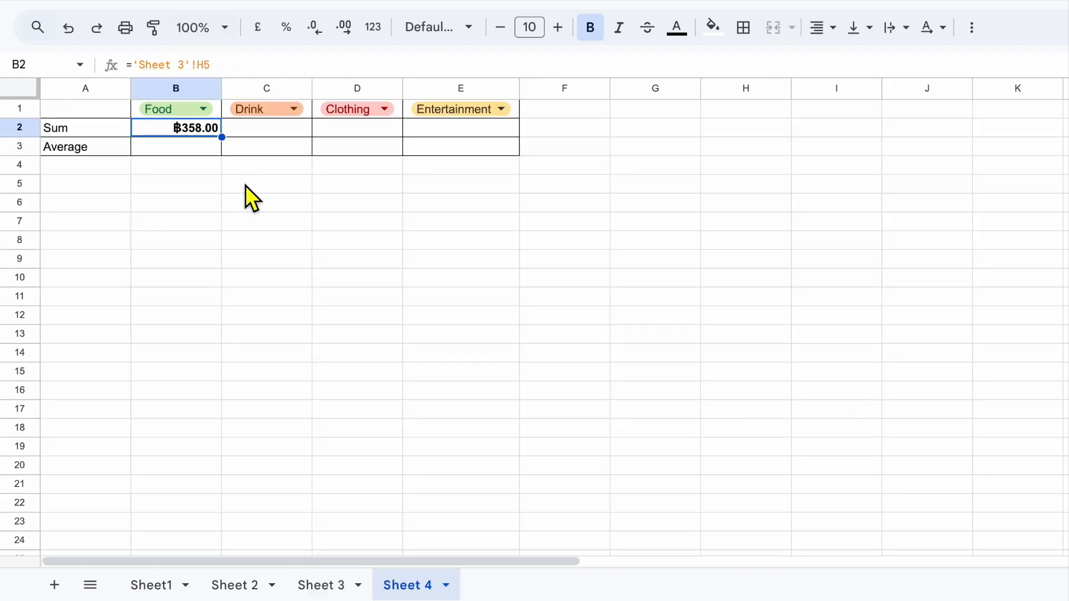
left_click(198, 147)
left_click(199, 132)
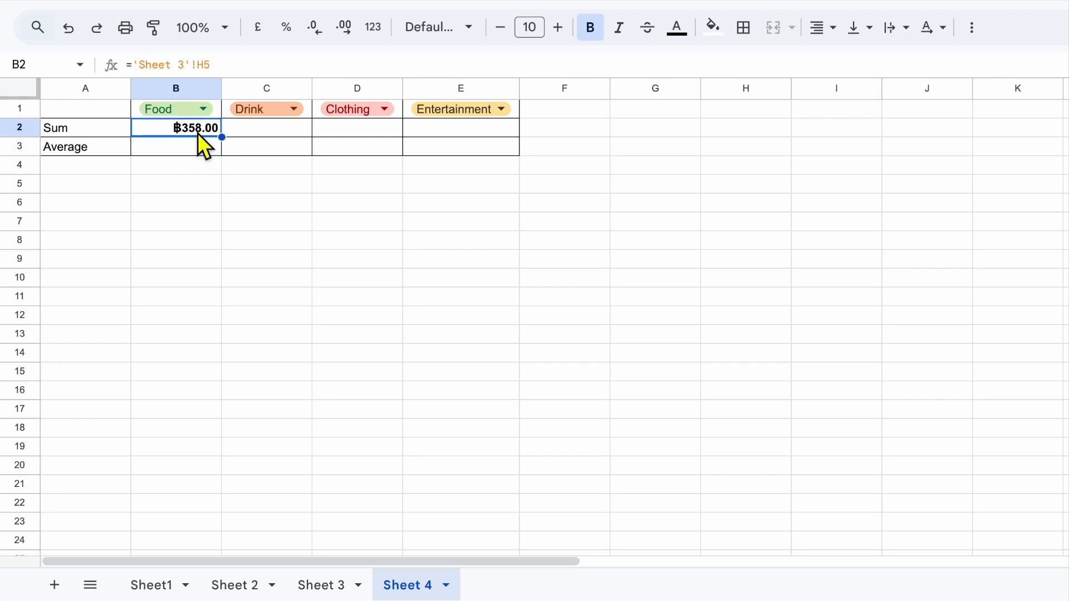
- Reference Sheet 3's Drink sum in cell C2 of Sheet 4 as ='Sheet 3'!I5, and fill the formula across to E2
left_click(261, 130)
type("=")
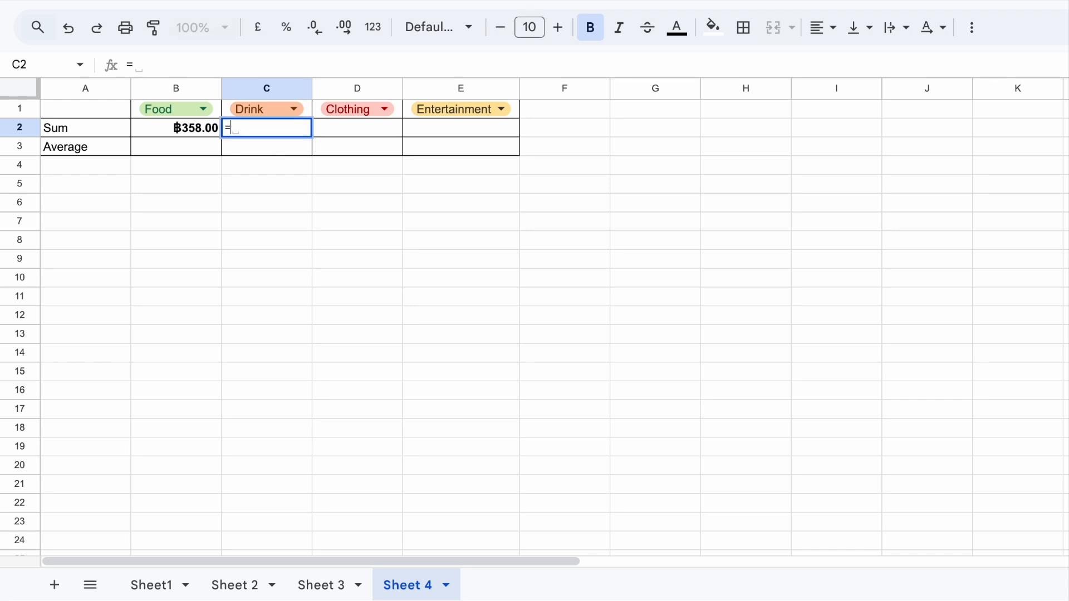
left_click(333, 584)
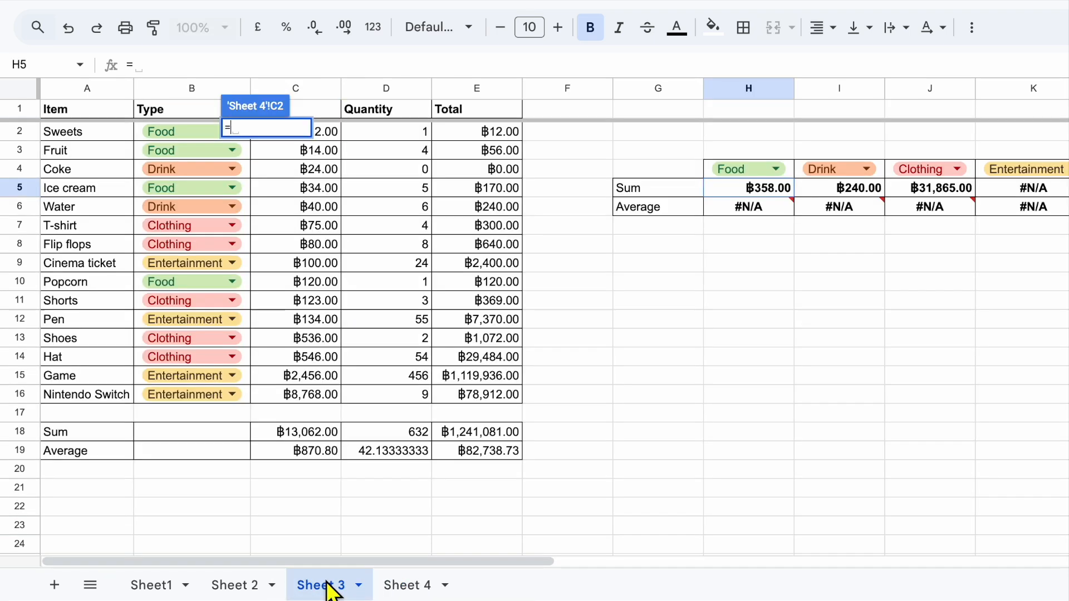
left_click(853, 192)
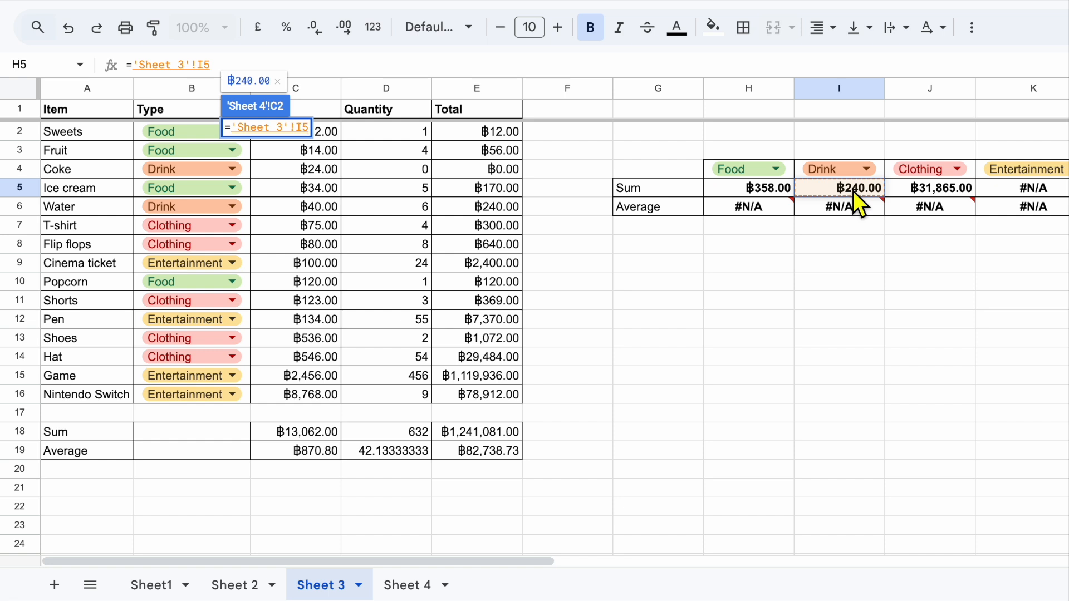
key("Return")
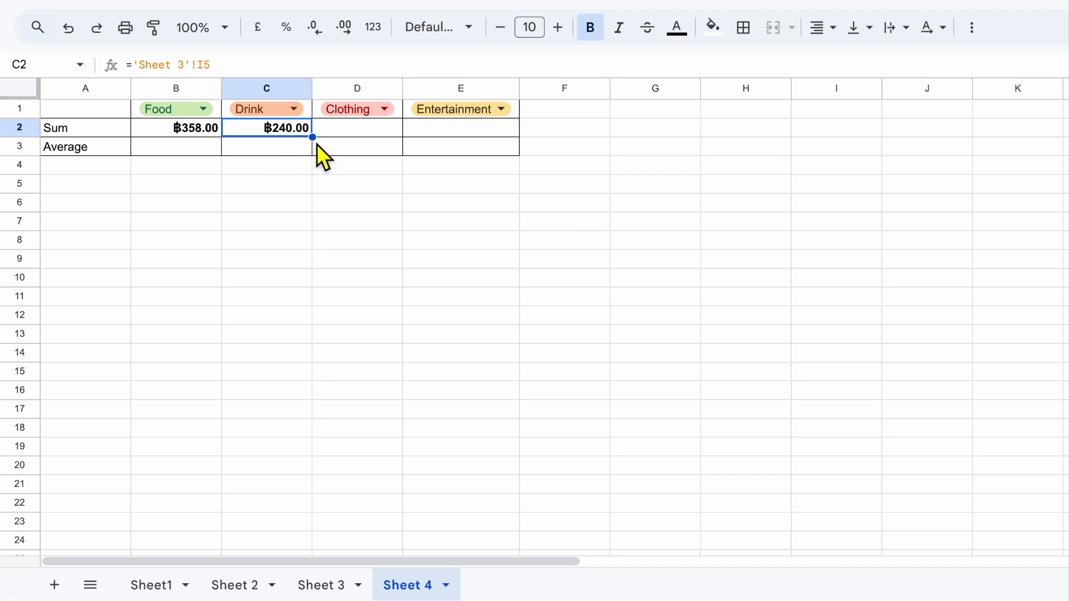
left_click_drag(314, 139, 504, 140)
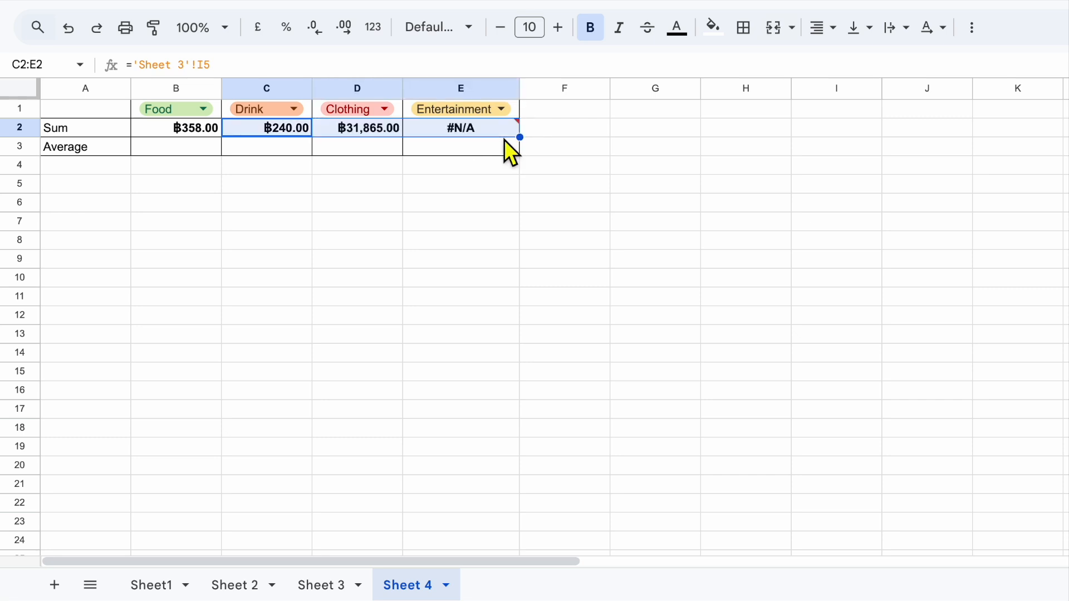
- Check the cross-sheet formulas in the Sum row of Sheet 4, and review the cell references on Sheet 3 and Sheet1
left_click(378, 133)
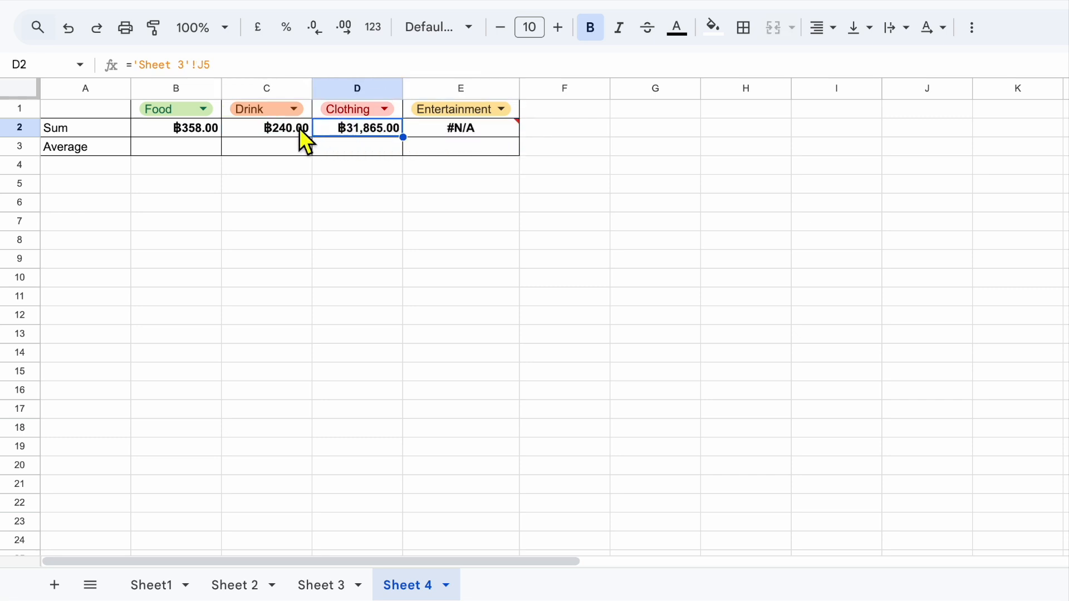
left_click(492, 135)
left_click(334, 134)
left_click(282, 133)
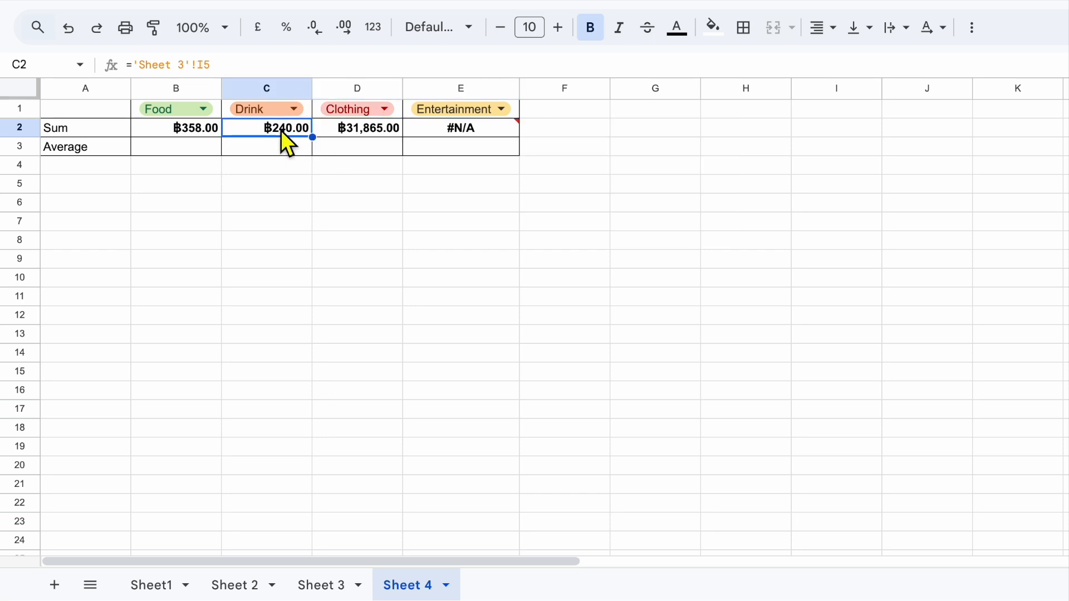
left_click(189, 128)
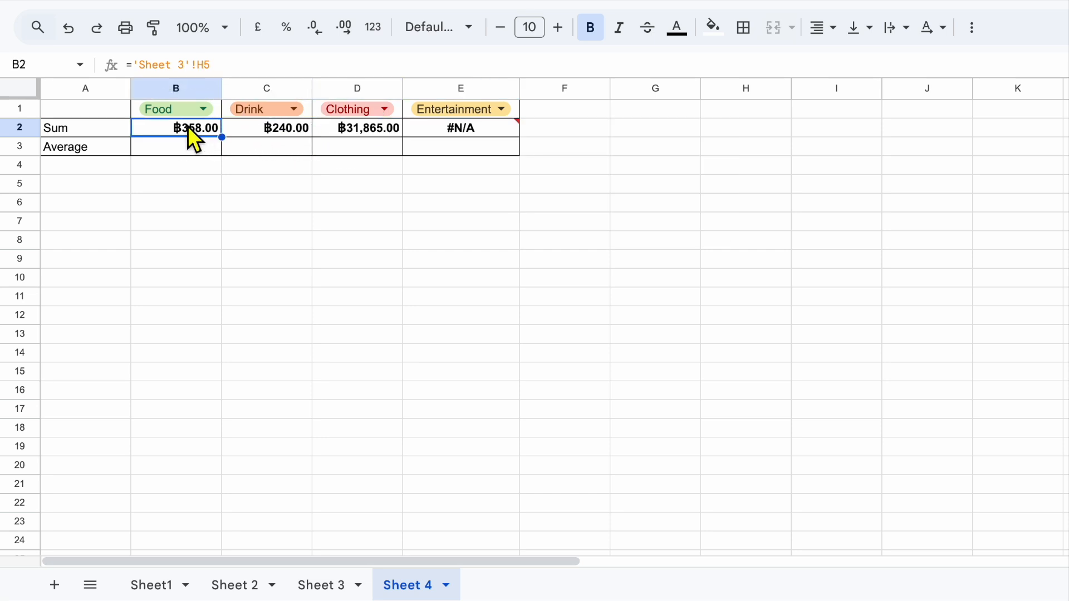
left_click(325, 586)
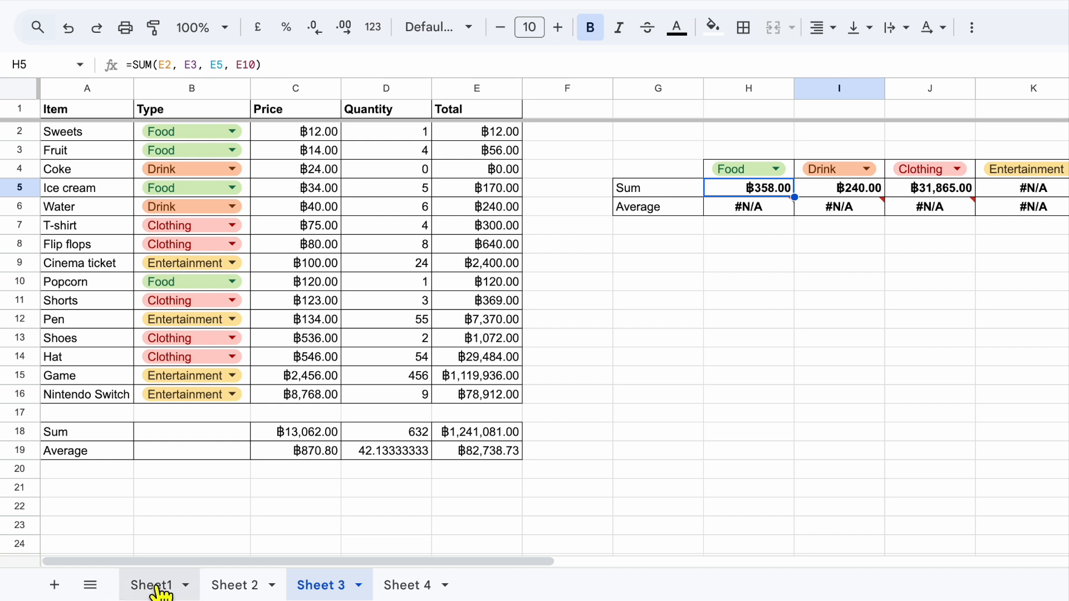
left_click(133, 588)
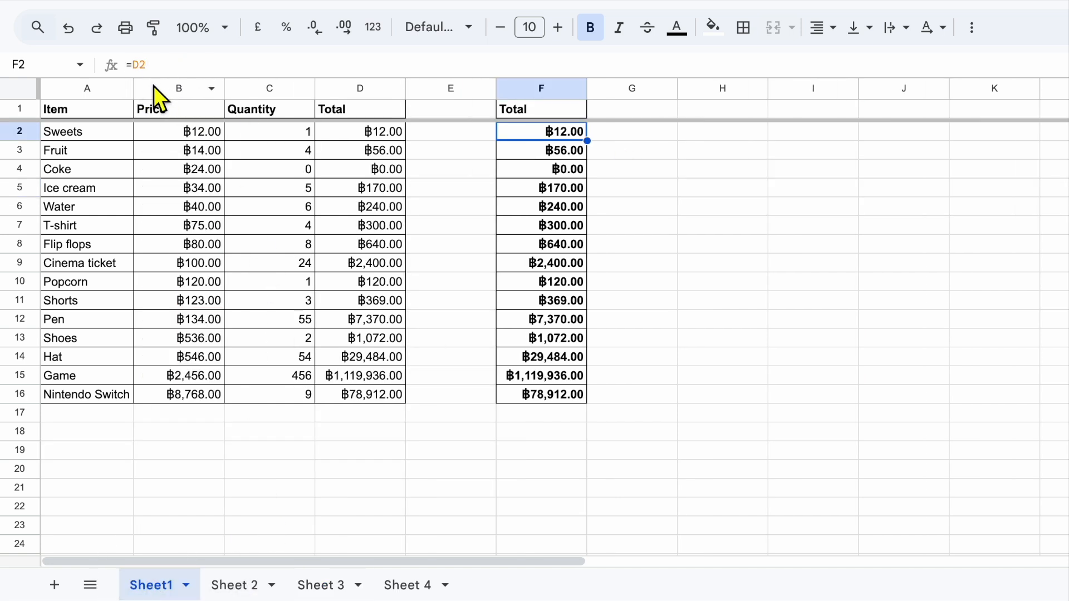
- Correct the Price average in cell B19 of Sheet 2 to =AVERAGE(B2:B16)
left_click(242, 586)
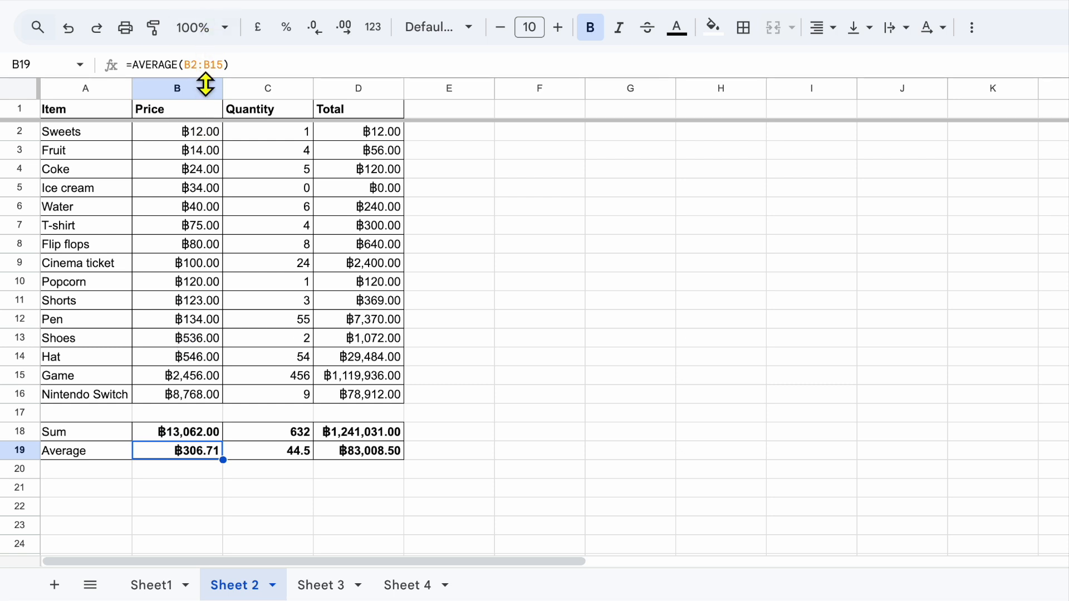
left_click(189, 65)
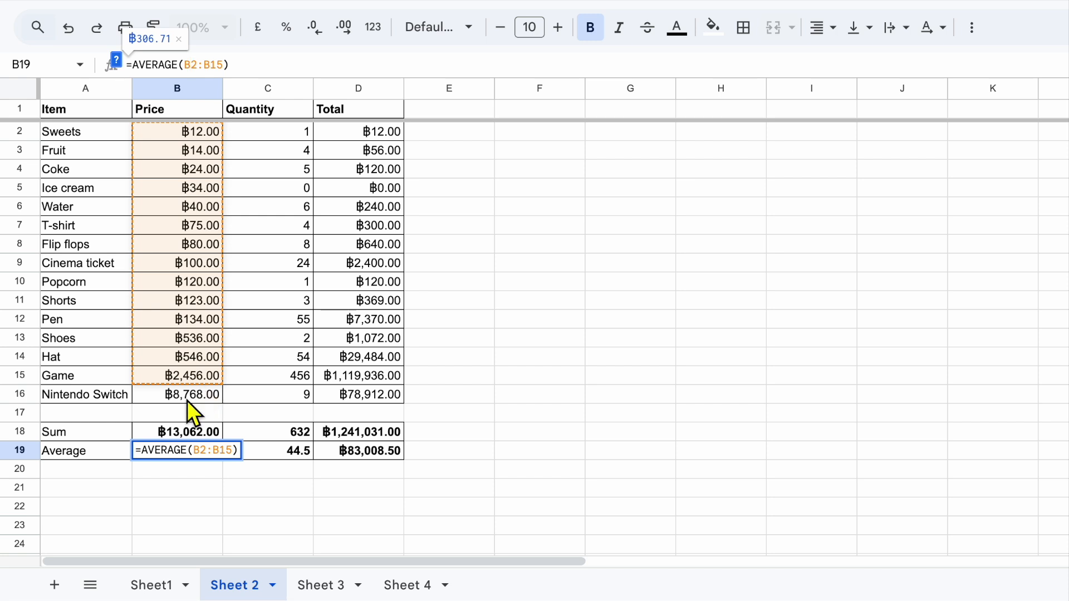
key("BackSpace")
type("6")
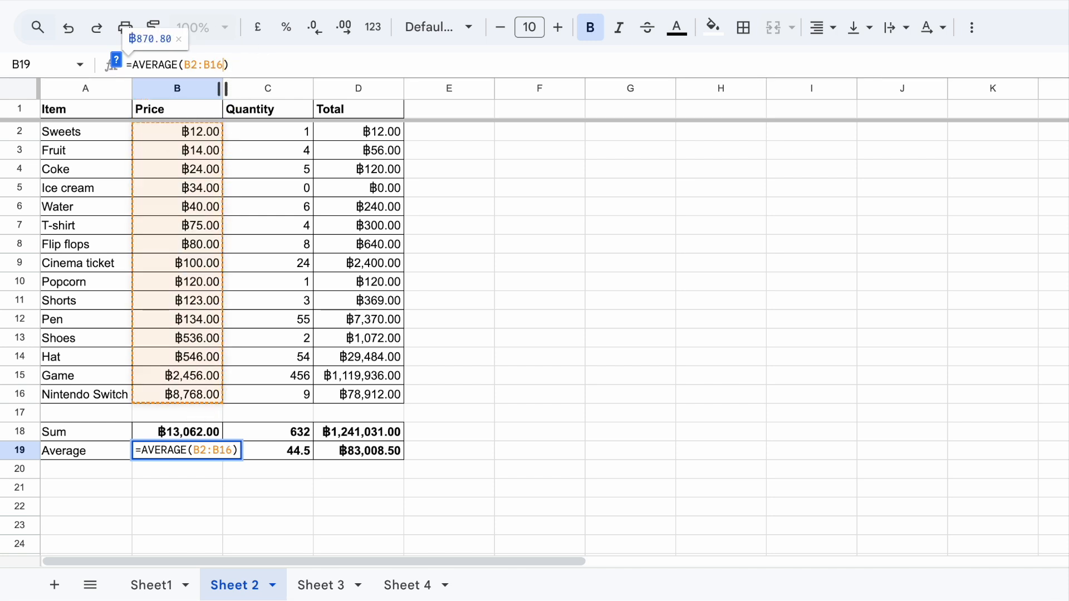
key("Return")
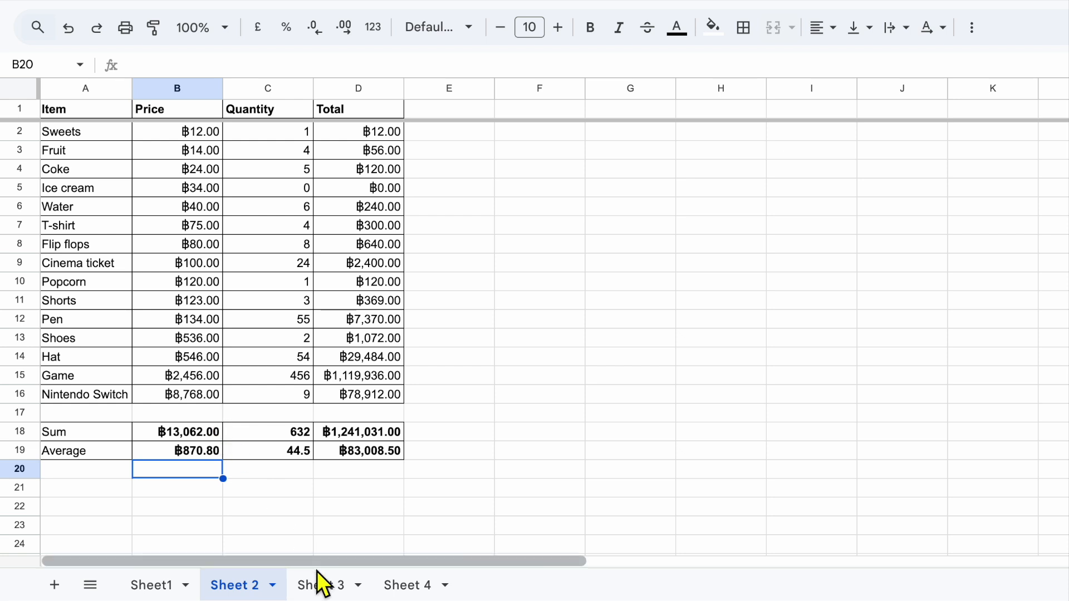
- Inspect the Food sum's non-adjacent references in H5 of Sheet 3, and the cross-sheet reference to it in B2 of Sheet 4
left_click(323, 587)
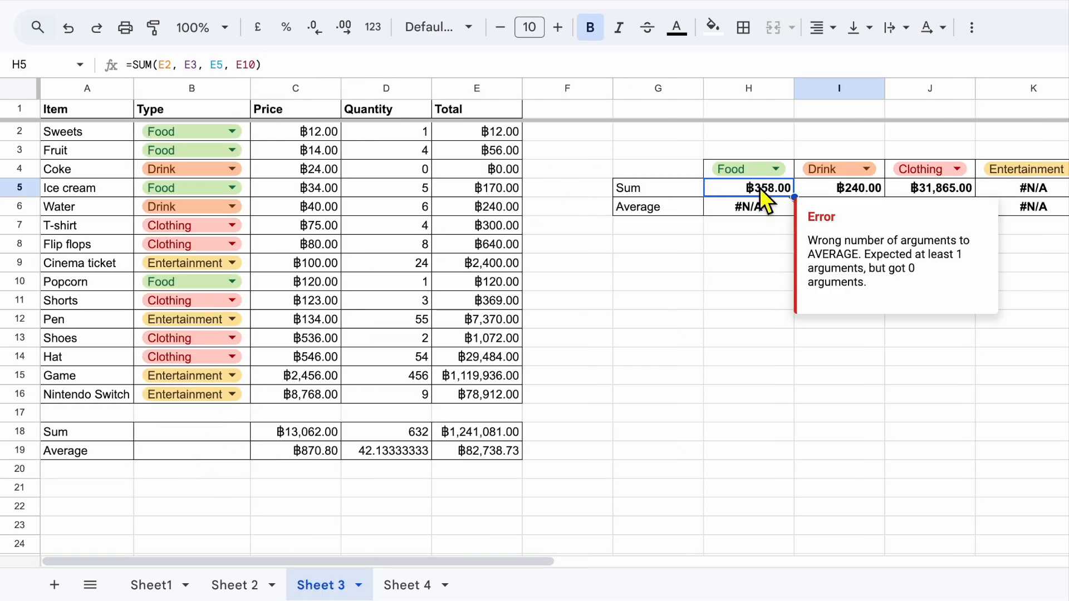
left_click(171, 69)
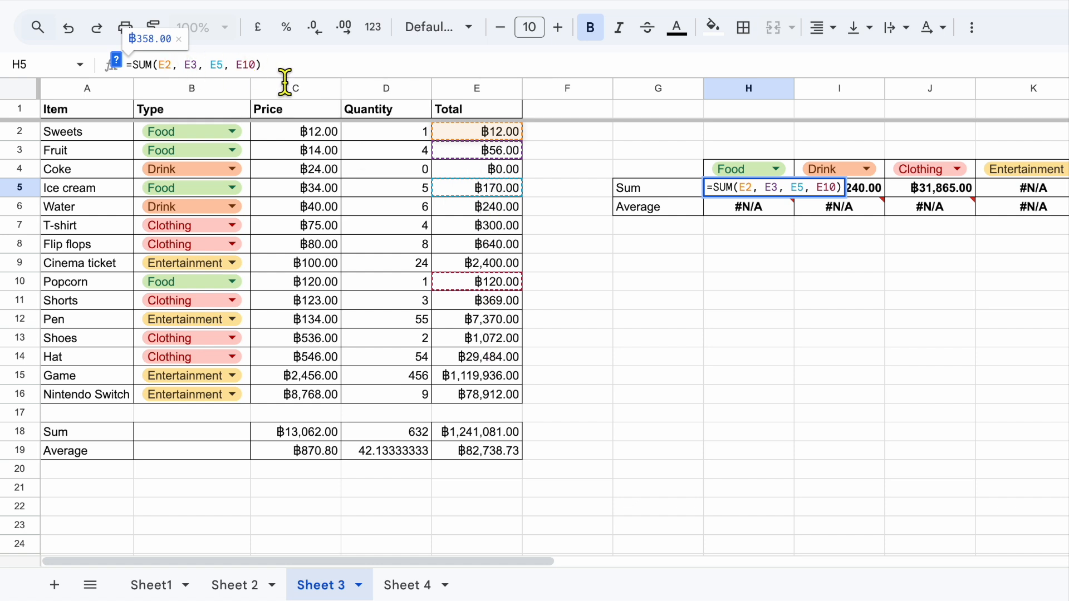
left_click(413, 584)
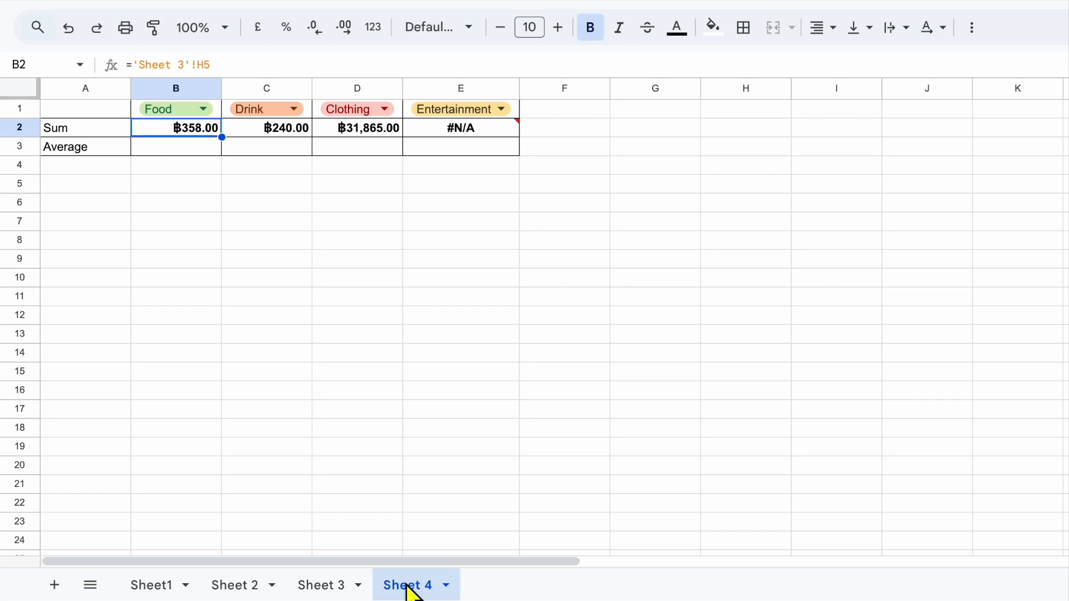
left_click(191, 131)
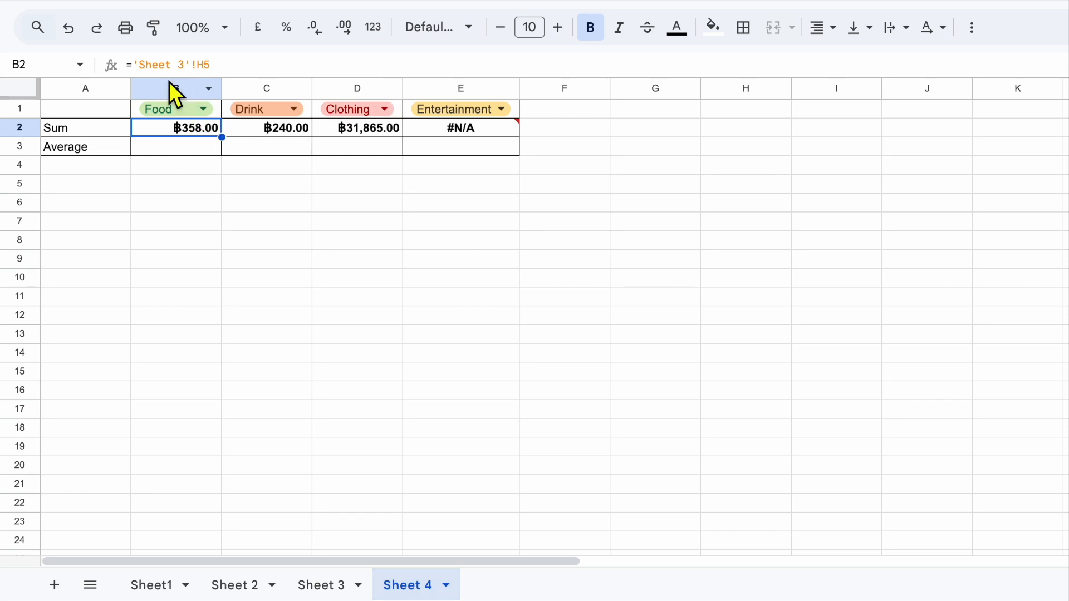